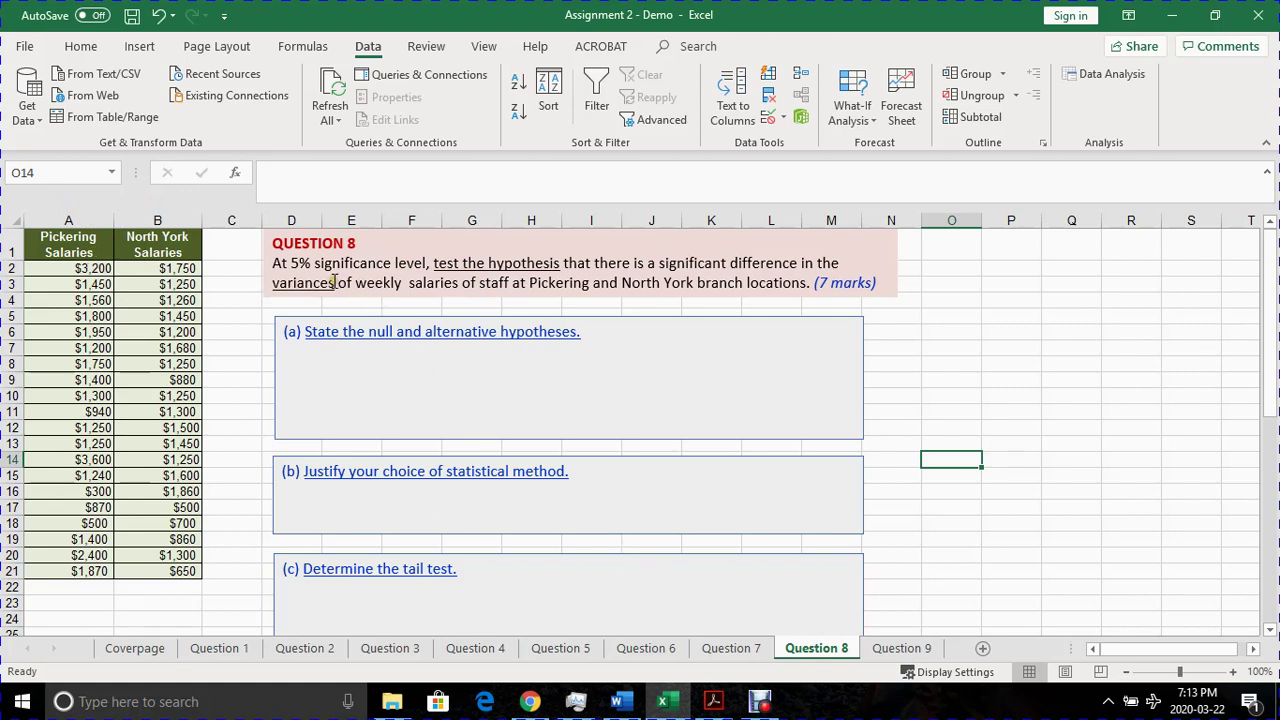
Review the Question 8 wording and the Pickering and North York salary data in A1:B21
{"action": "left_click", "coordinate": [335, 283]}
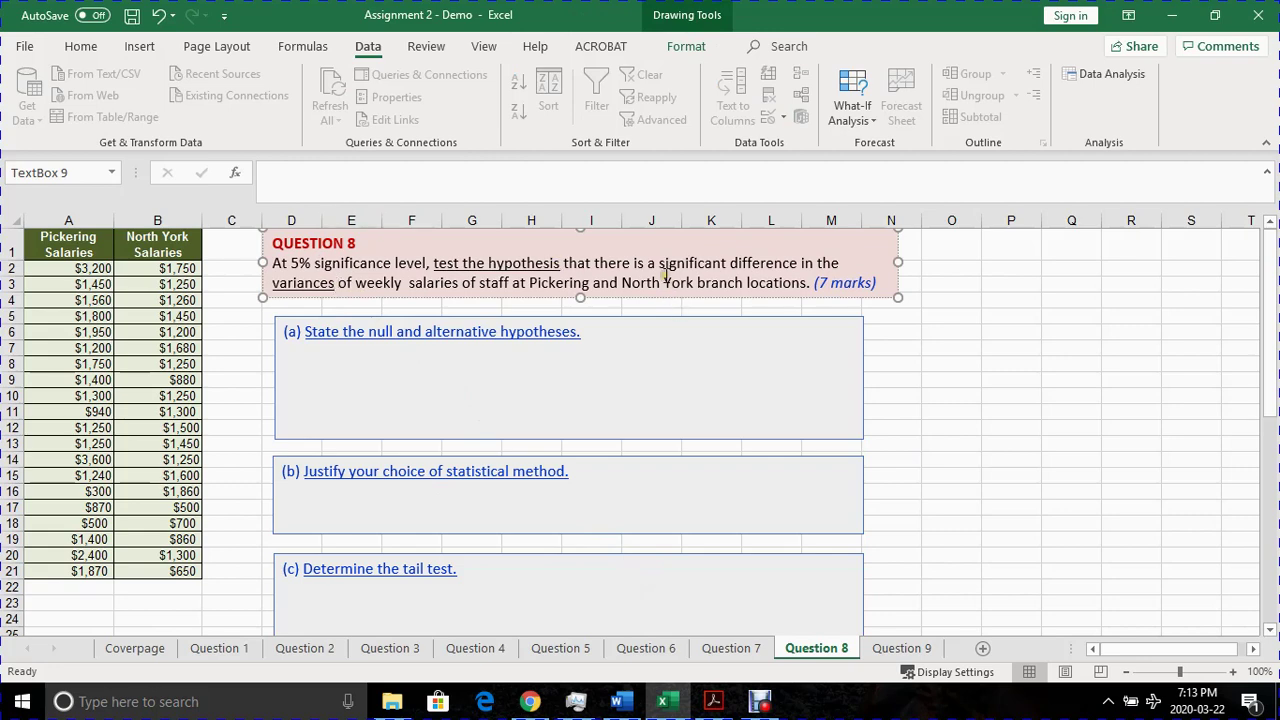
{"action": "left_click_drag", "start_coordinate": [648, 263], "coordinate": [366, 270]}
{"action": "left_click", "coordinate": [366, 283]}
{"action": "left_click", "coordinate": [100, 302]}
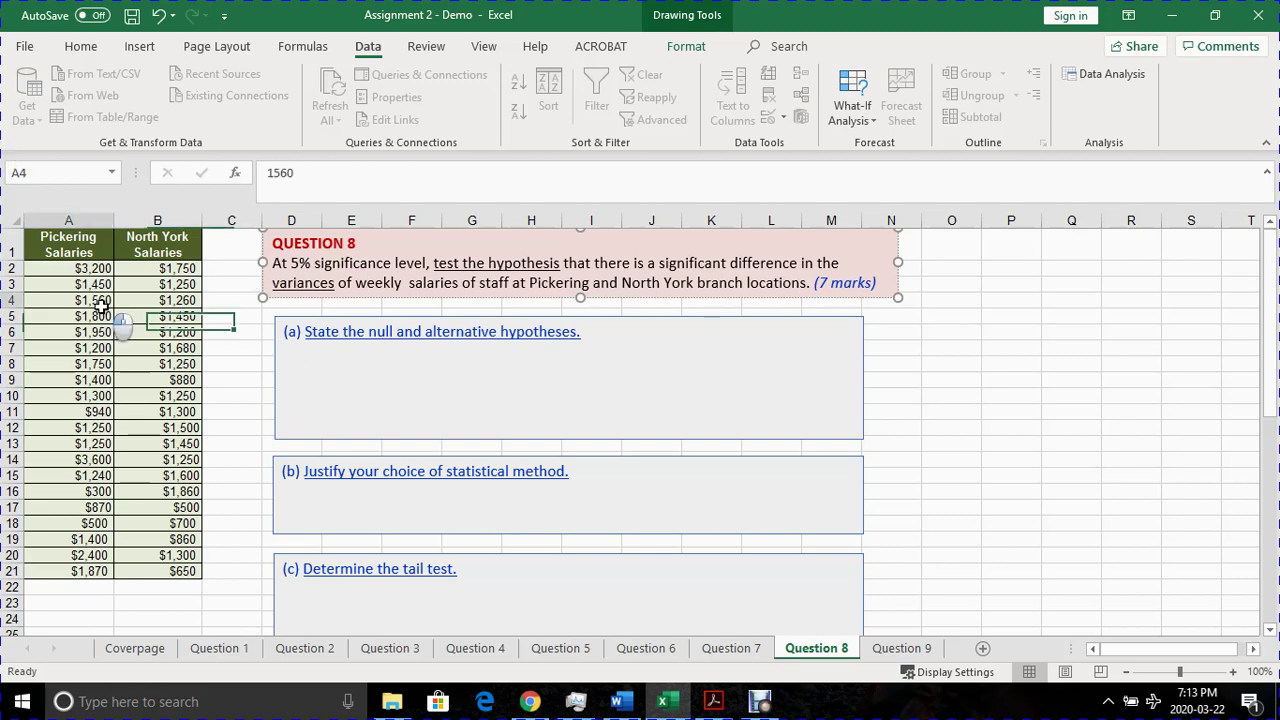
{"action": "left_click", "coordinate": [88, 220]}
{"action": "left_click", "coordinate": [157, 219]}
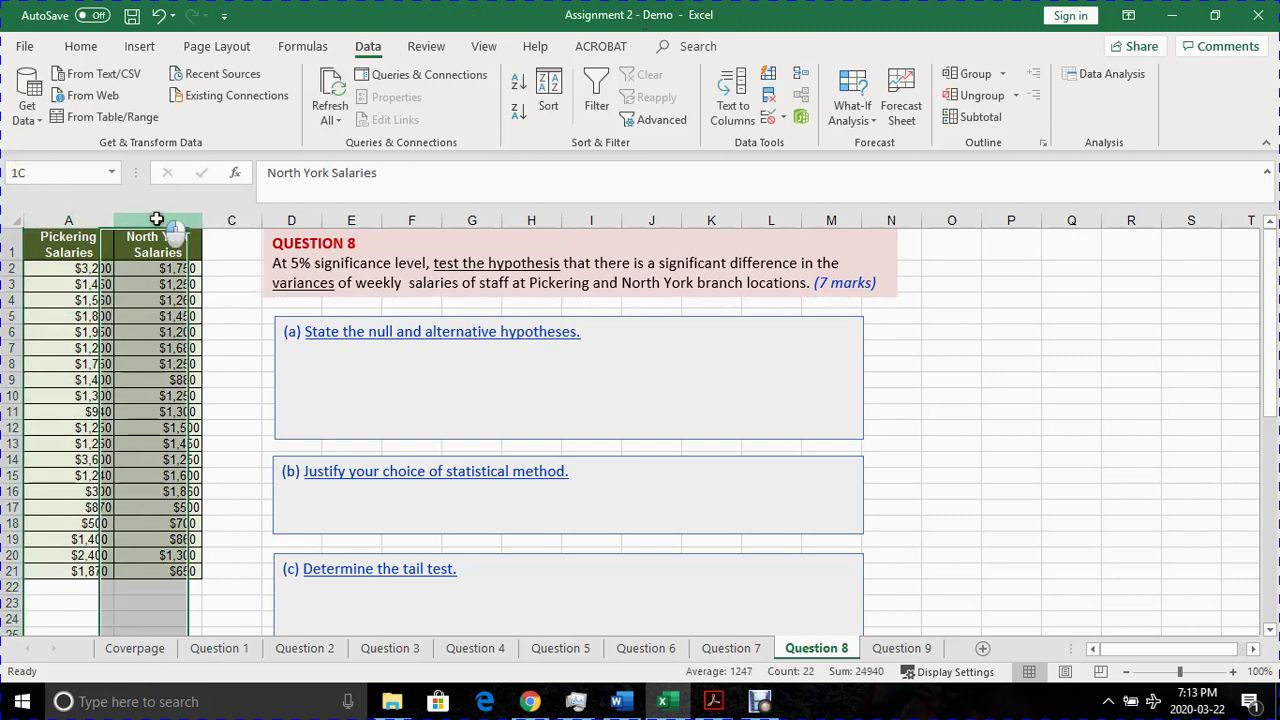
{"action": "left_click", "coordinate": [95, 218]}
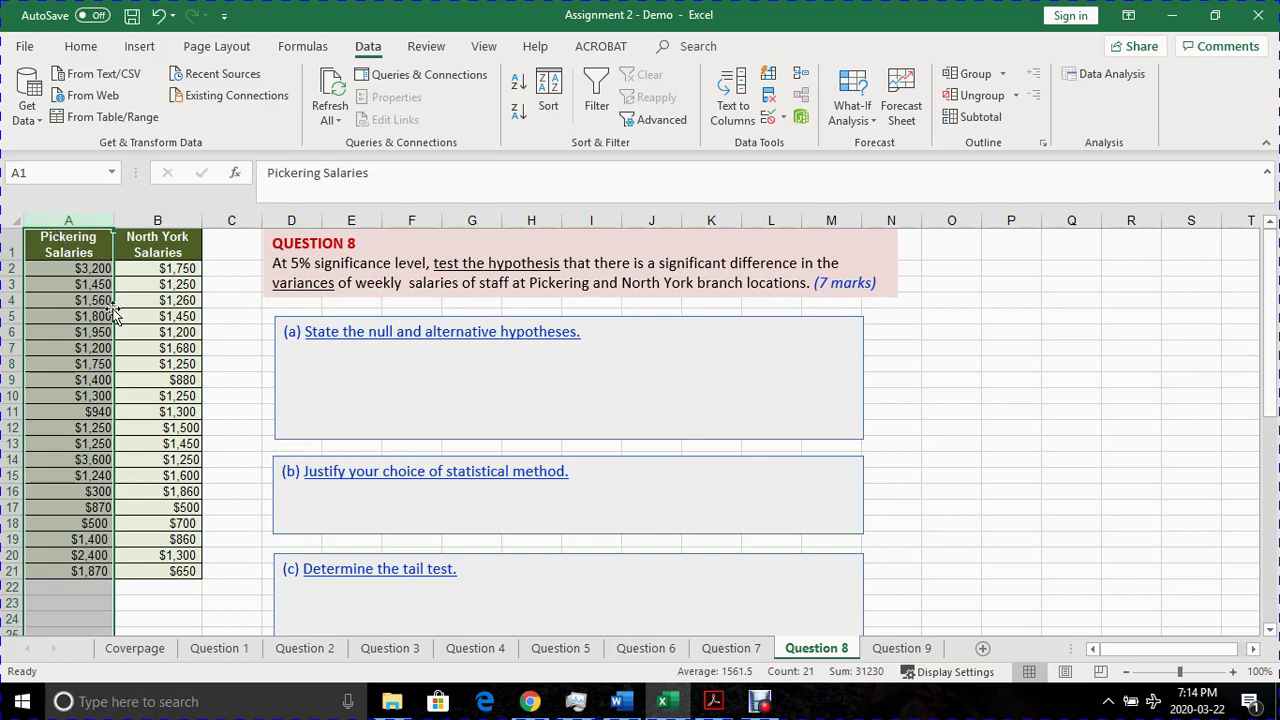
{"action": "left_click", "coordinate": [208, 331]}
{"action": "left_click_drag", "start_coordinate": [175, 364], "coordinate": [175, 348]}
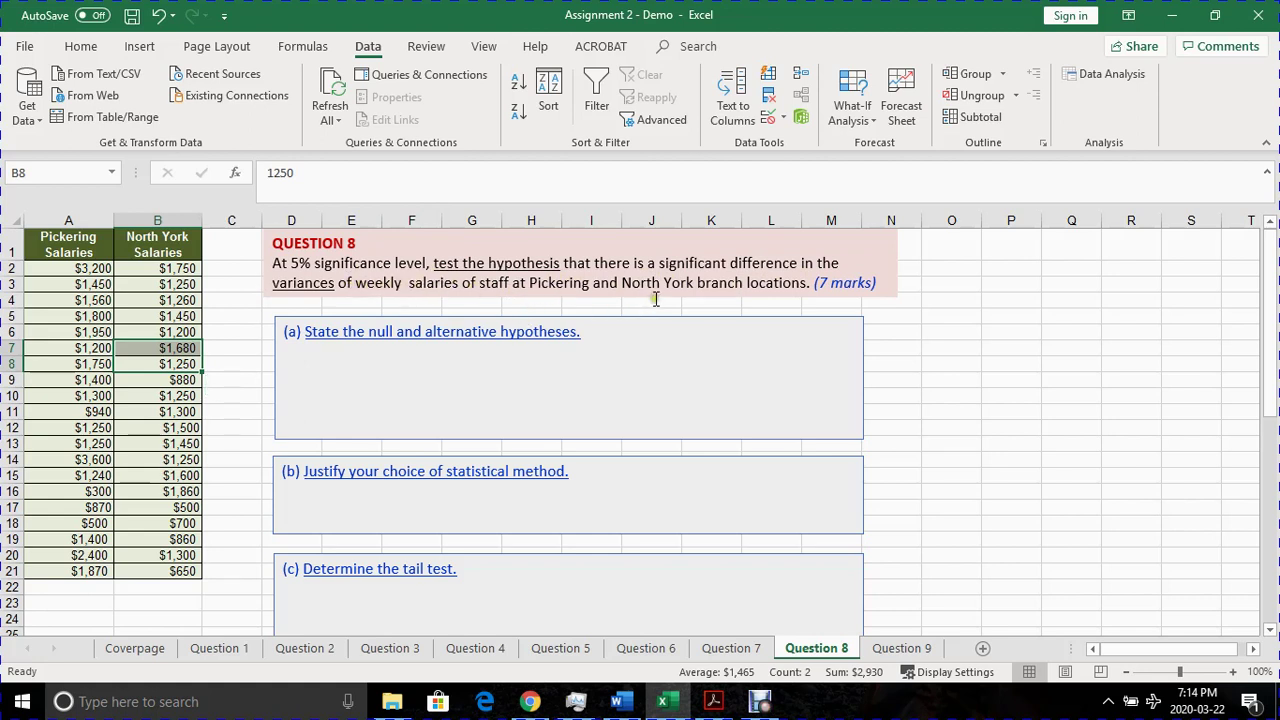
{"action": "left_click", "coordinate": [72, 246]}
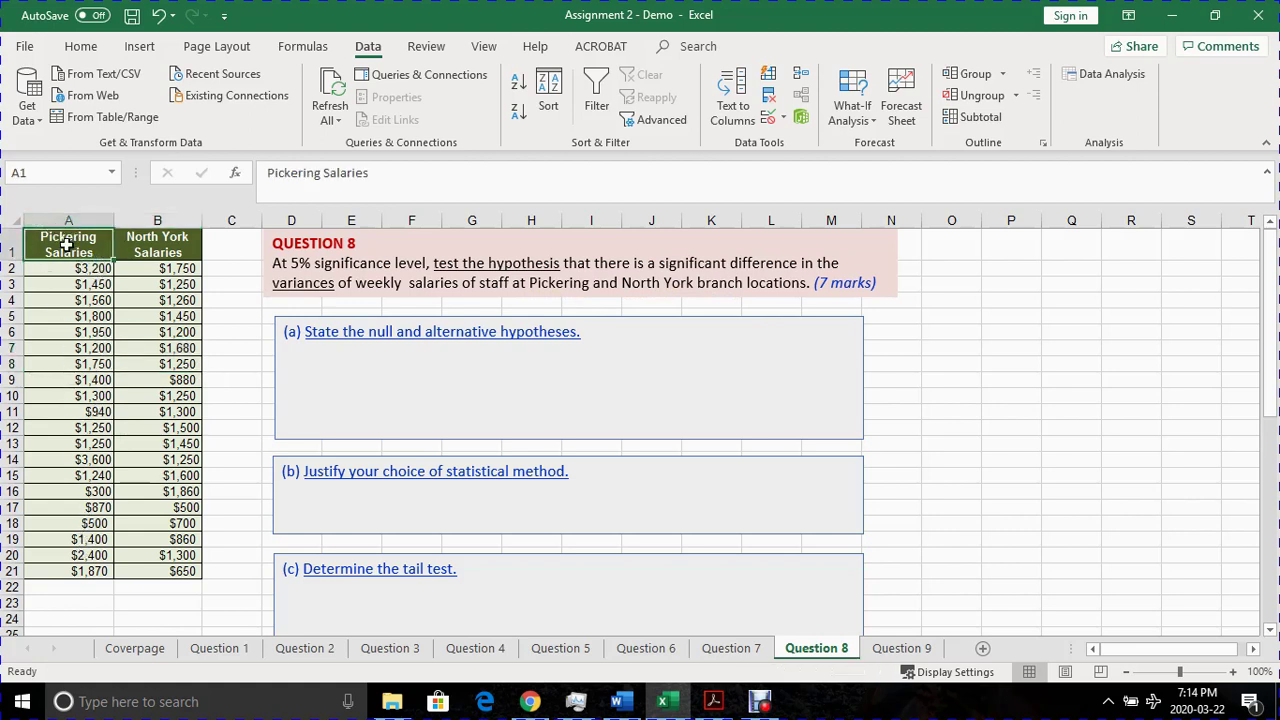
{"action": "left_click_drag", "start_coordinate": [62, 244], "coordinate": [107, 572]}
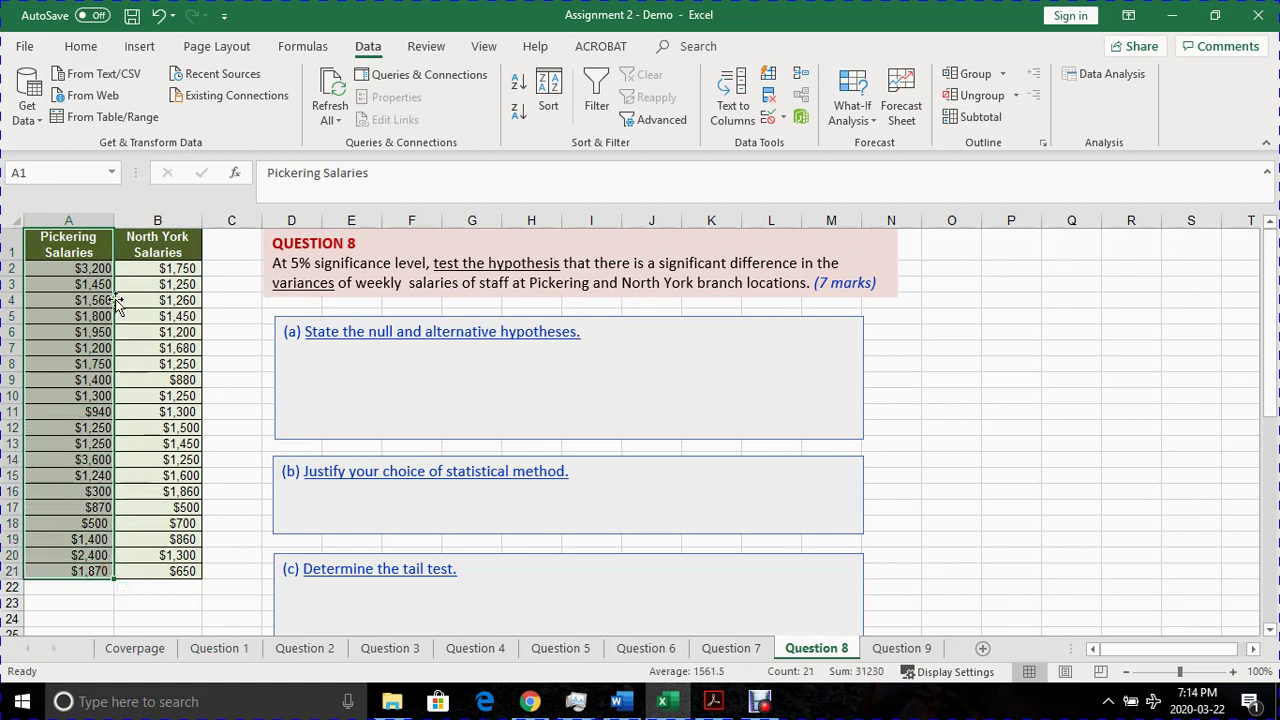
{"action": "left_click", "coordinate": [155, 253]}
{"action": "left_click_drag", "start_coordinate": [155, 253], "coordinate": [176, 568]}
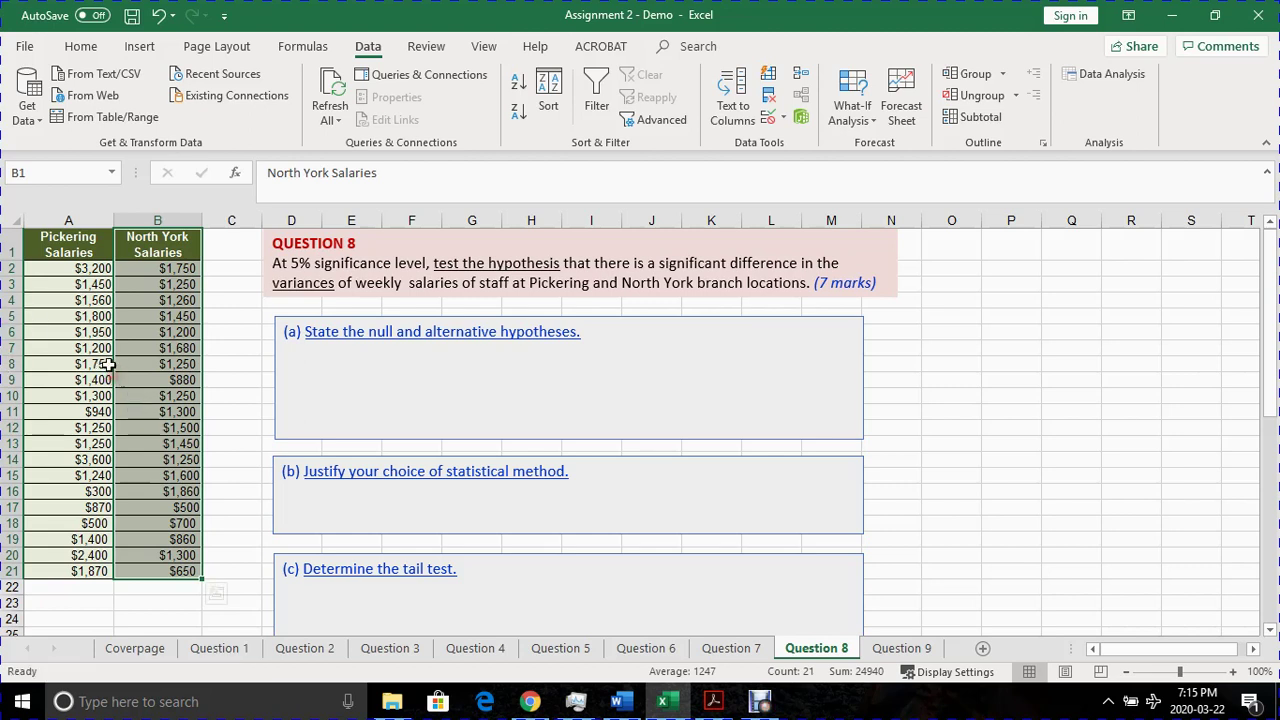
Open the F-Test Two-Sample for Variances tool from the data analysis tools
{"action": "left_click", "coordinate": [370, 52]}
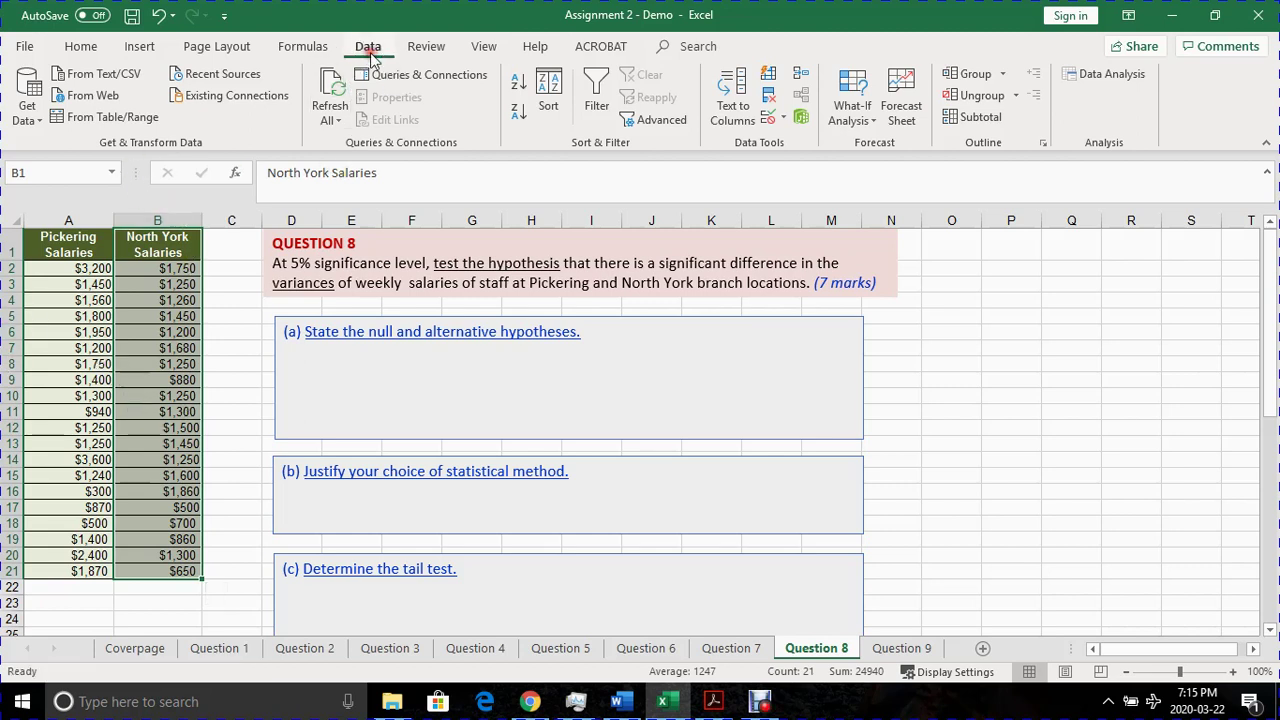
{"action": "left_click", "coordinate": [1110, 76]}
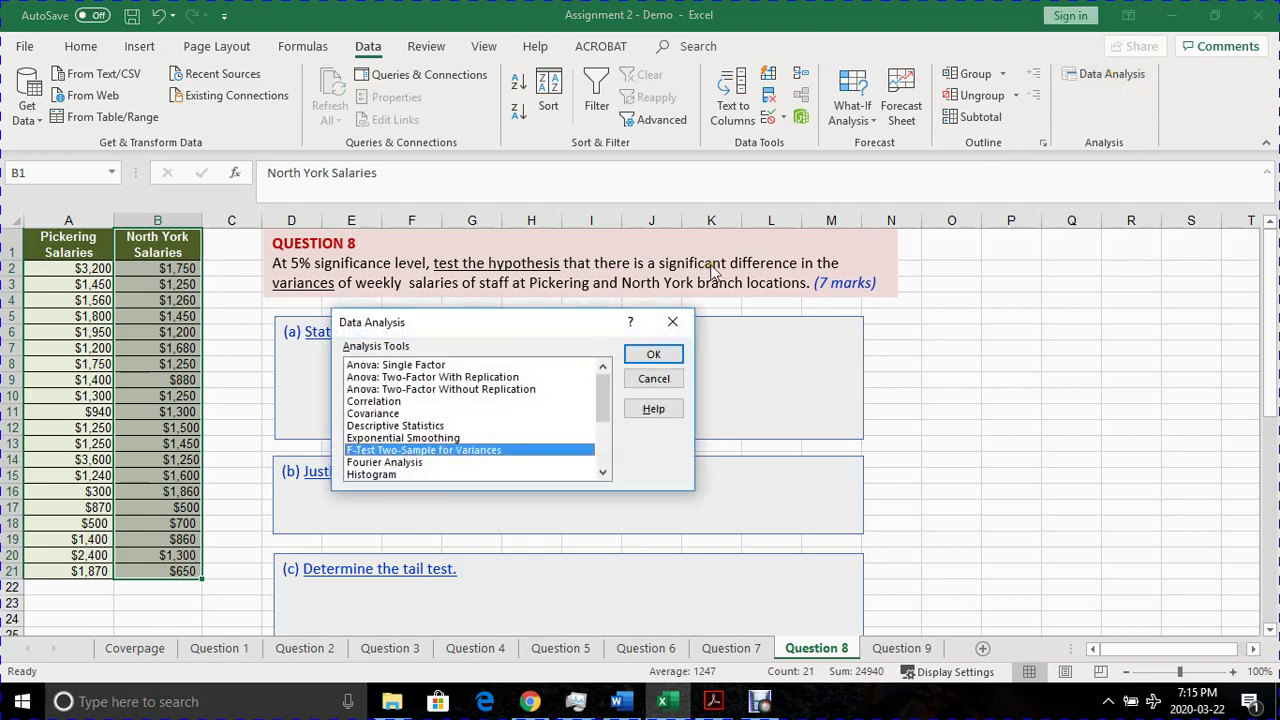
{"action": "left_click", "coordinate": [423, 426]}
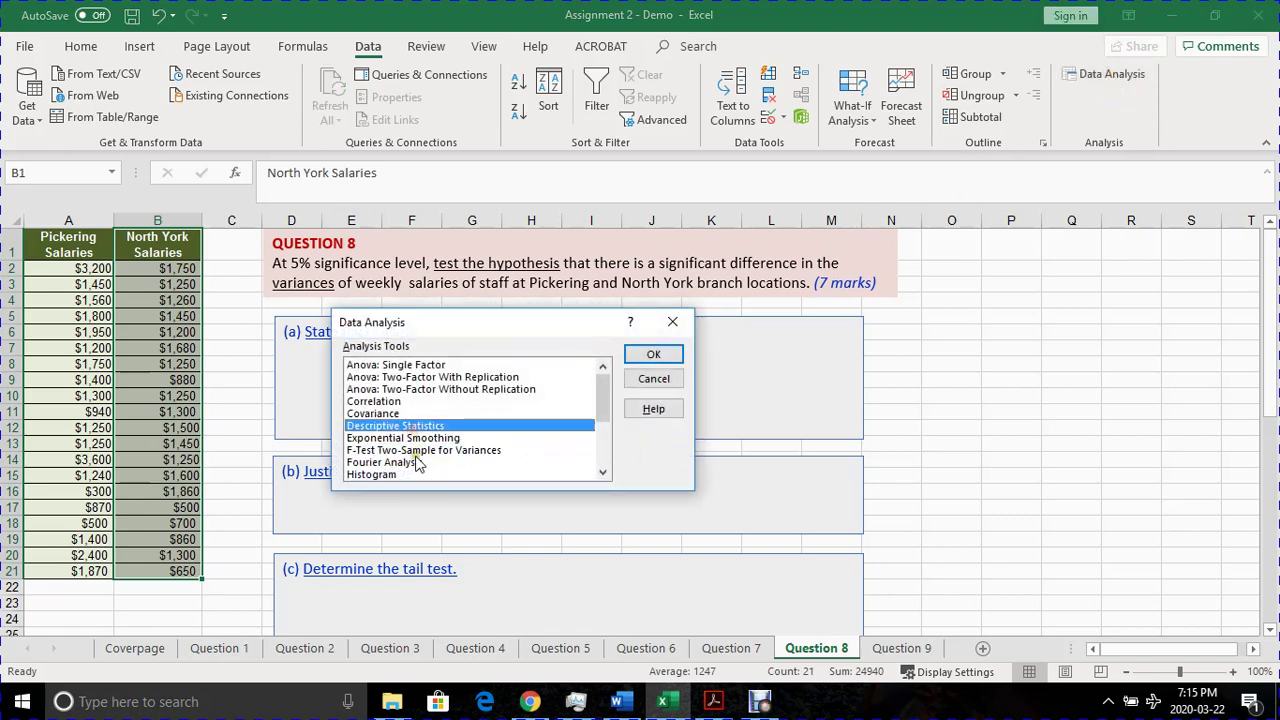
{"action": "left_click", "coordinate": [416, 451]}
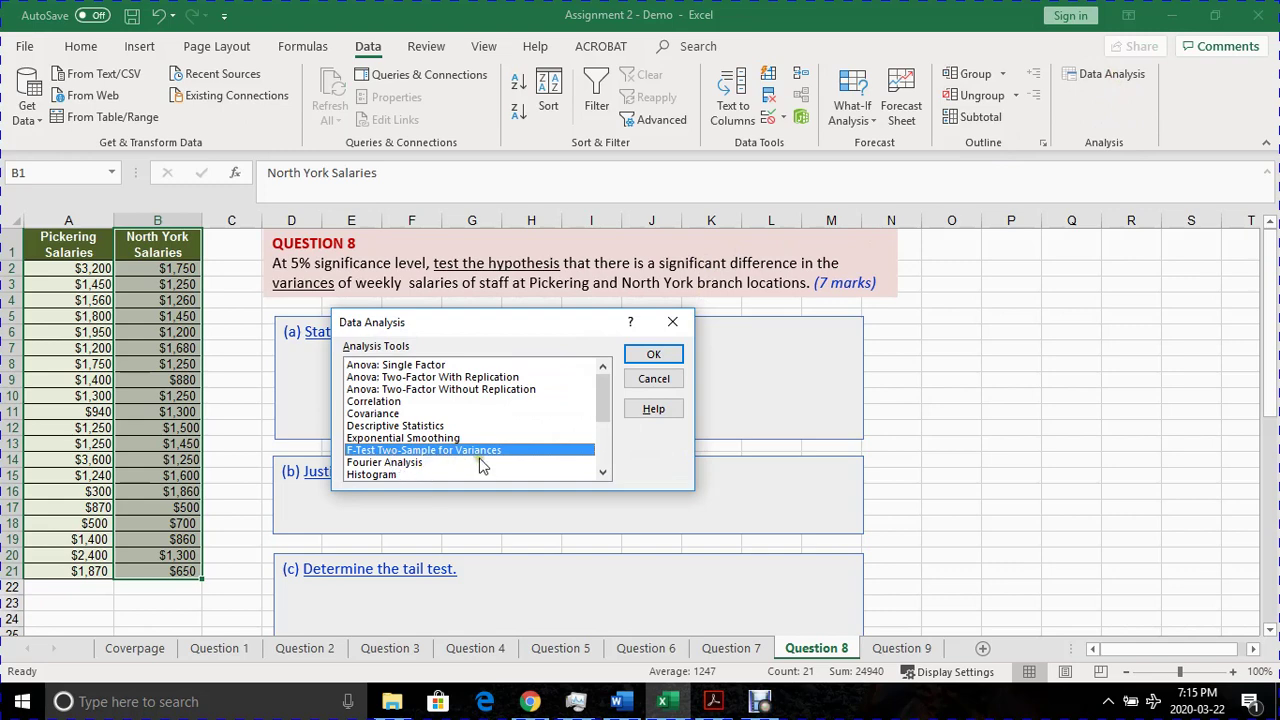
{"action": "left_click", "coordinate": [653, 360]}
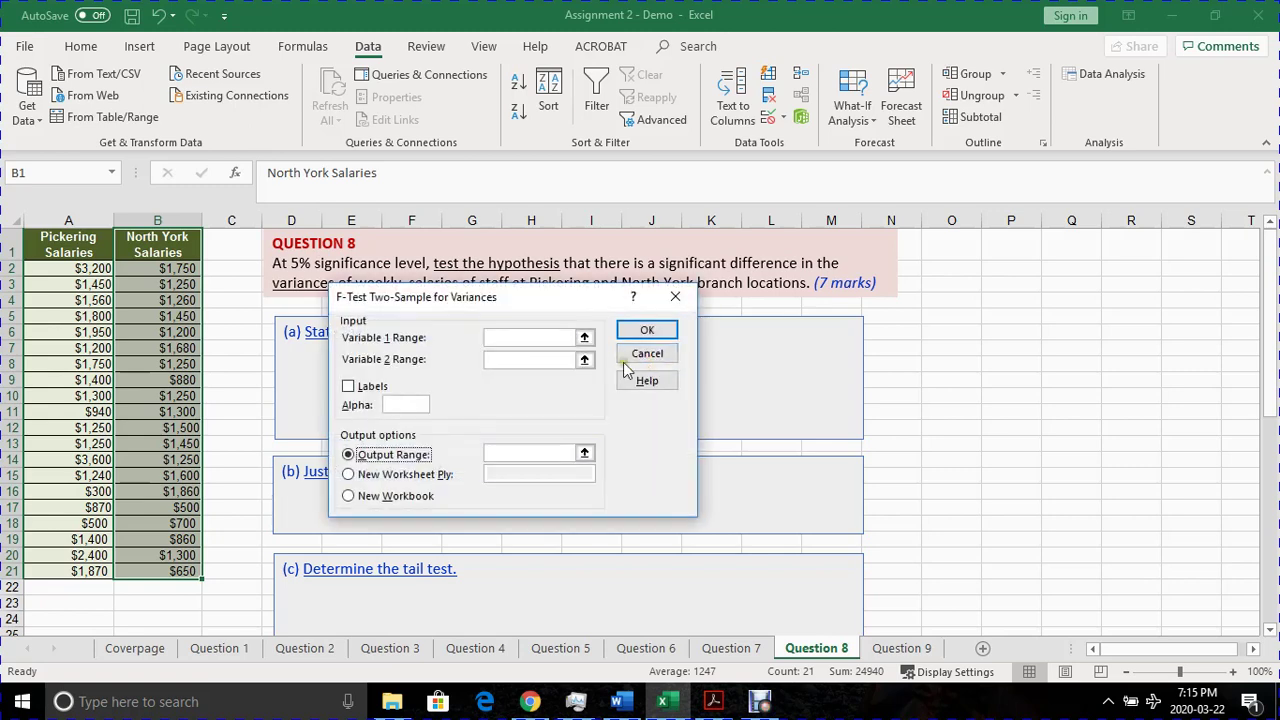
Set the F-test's first variable range to the Pickering data A1:A21 and the second to the North York data B1:B21
{"action": "left_click_drag", "start_coordinate": [528, 296], "coordinate": [612, 278]}
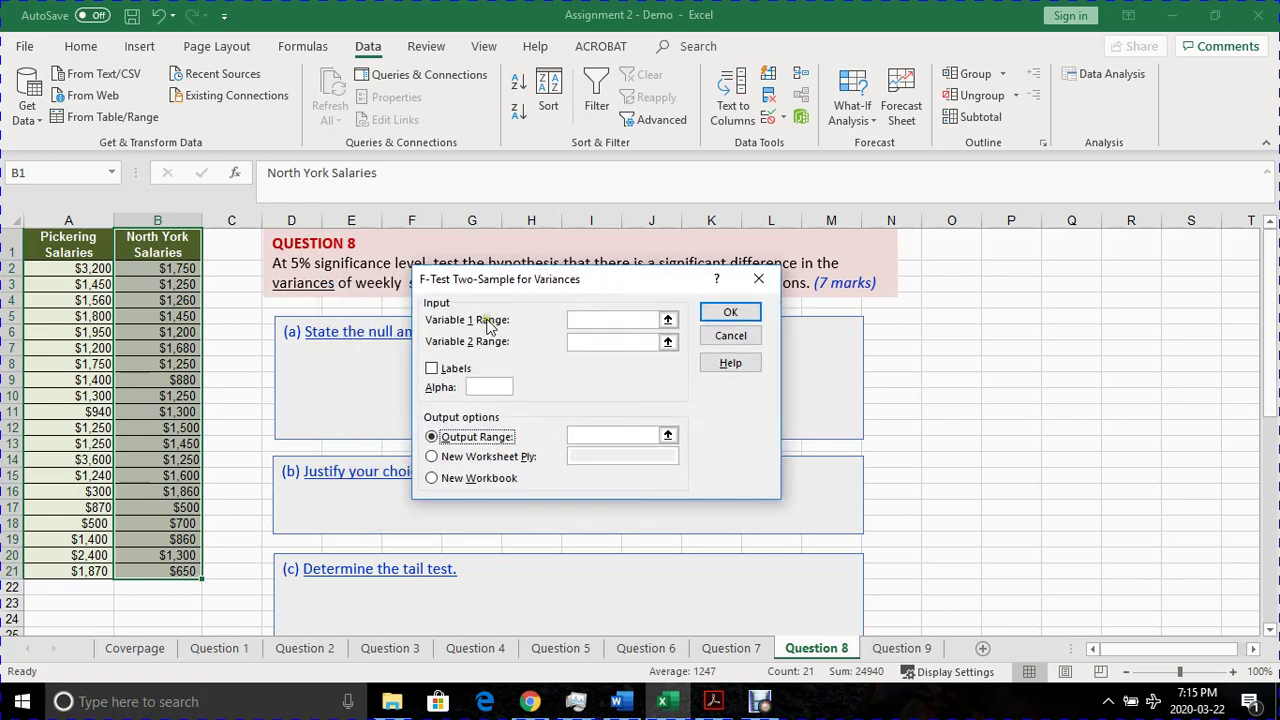
{"action": "left_click", "coordinate": [578, 322]}
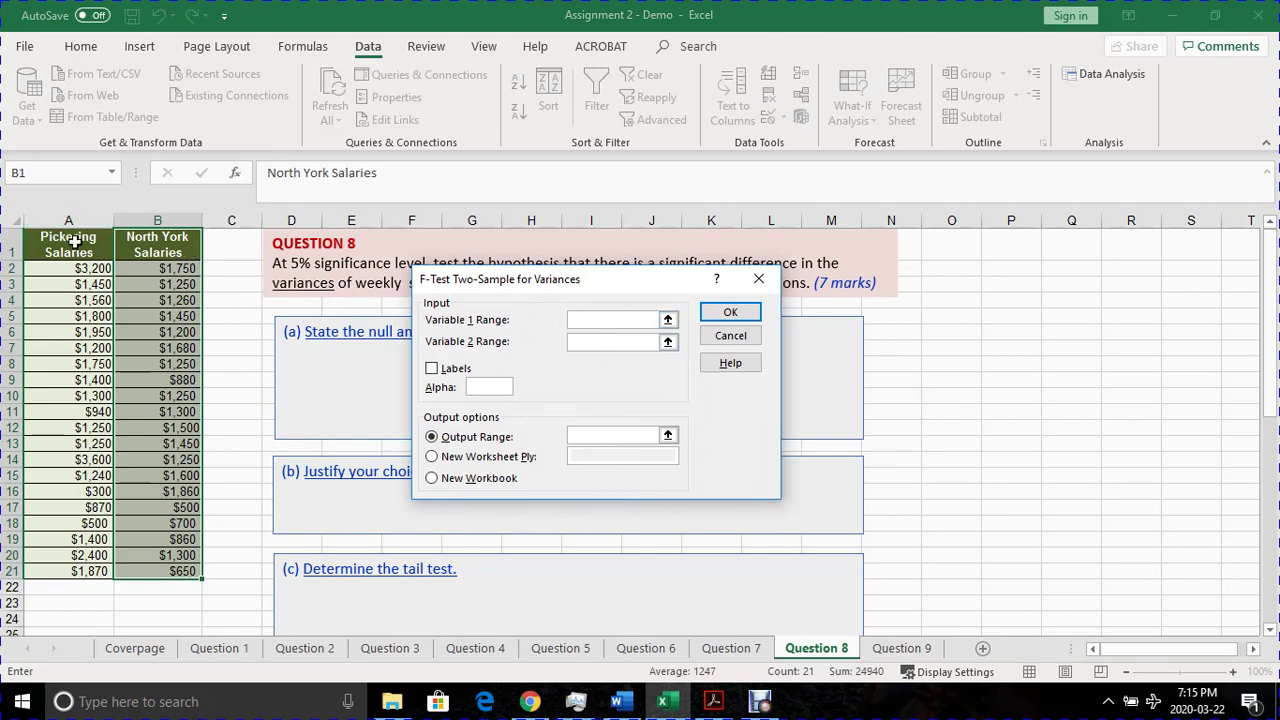
{"action": "left_click_drag", "start_coordinate": [74, 243], "coordinate": [108, 571]}
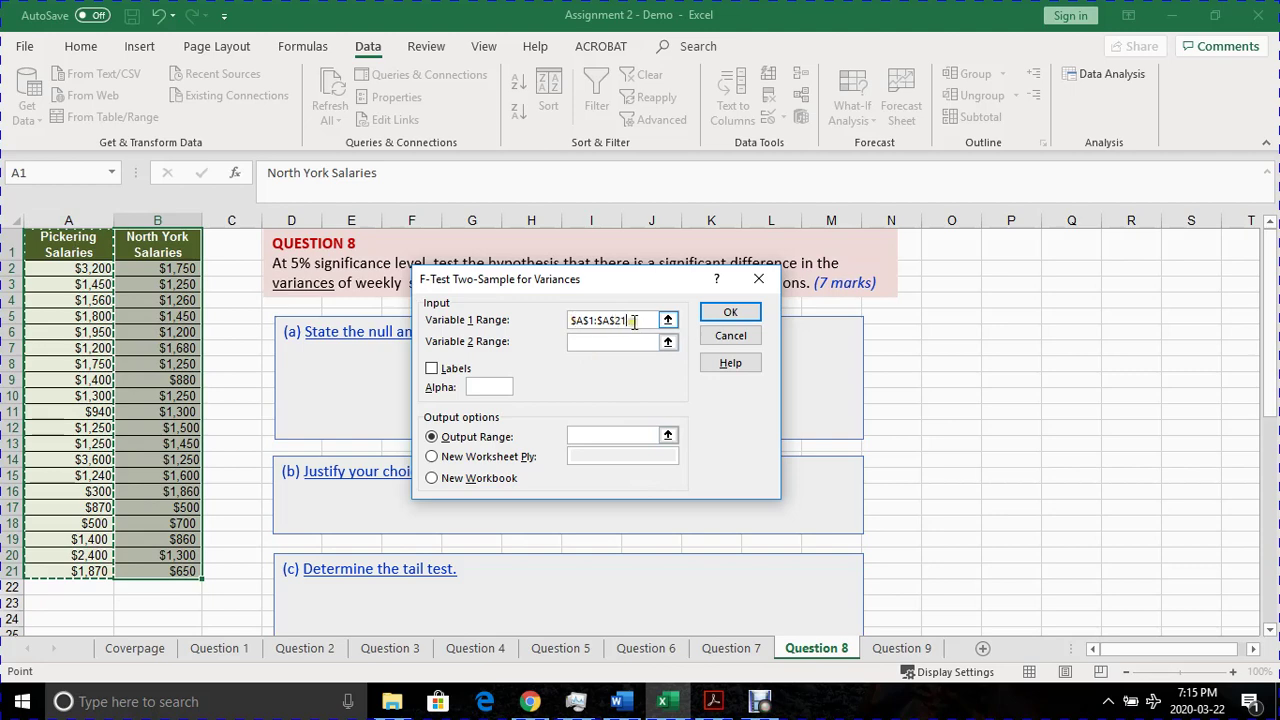
{"action": "left_click", "coordinate": [610, 342]}
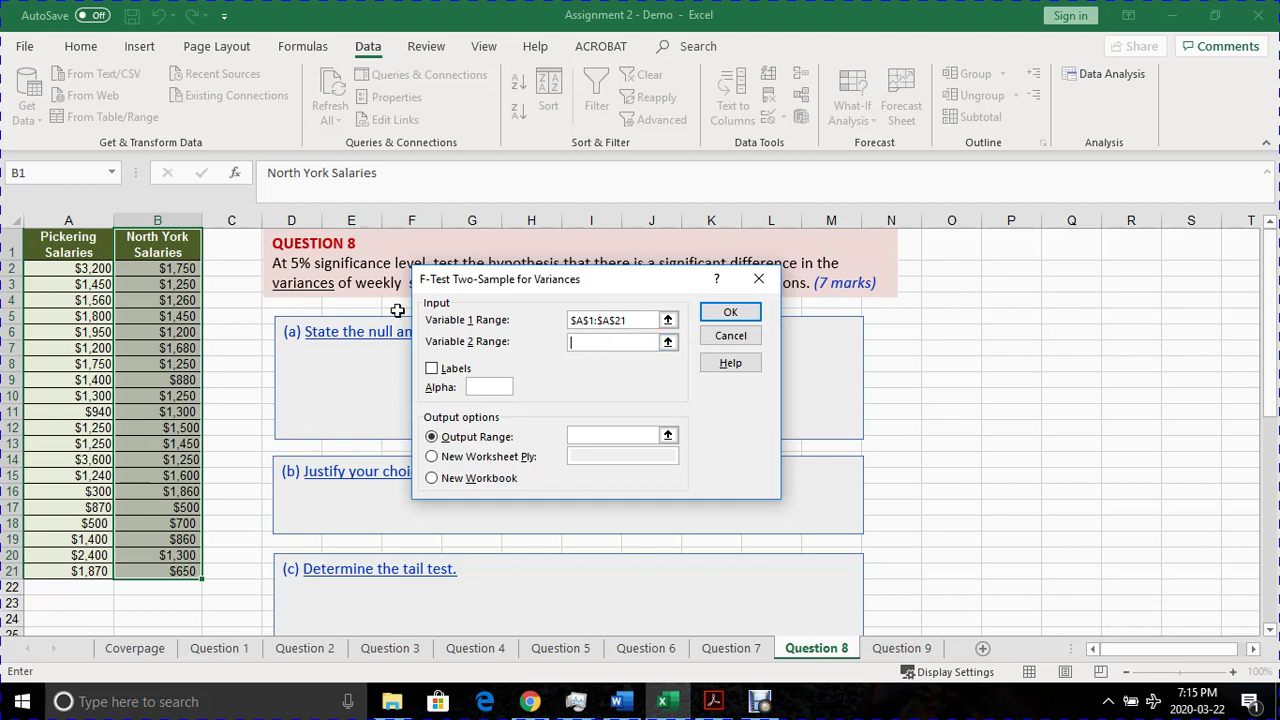
{"action": "left_click", "coordinate": [148, 240]}
{"action": "left_click_drag", "start_coordinate": [148, 240], "coordinate": [188, 572]}
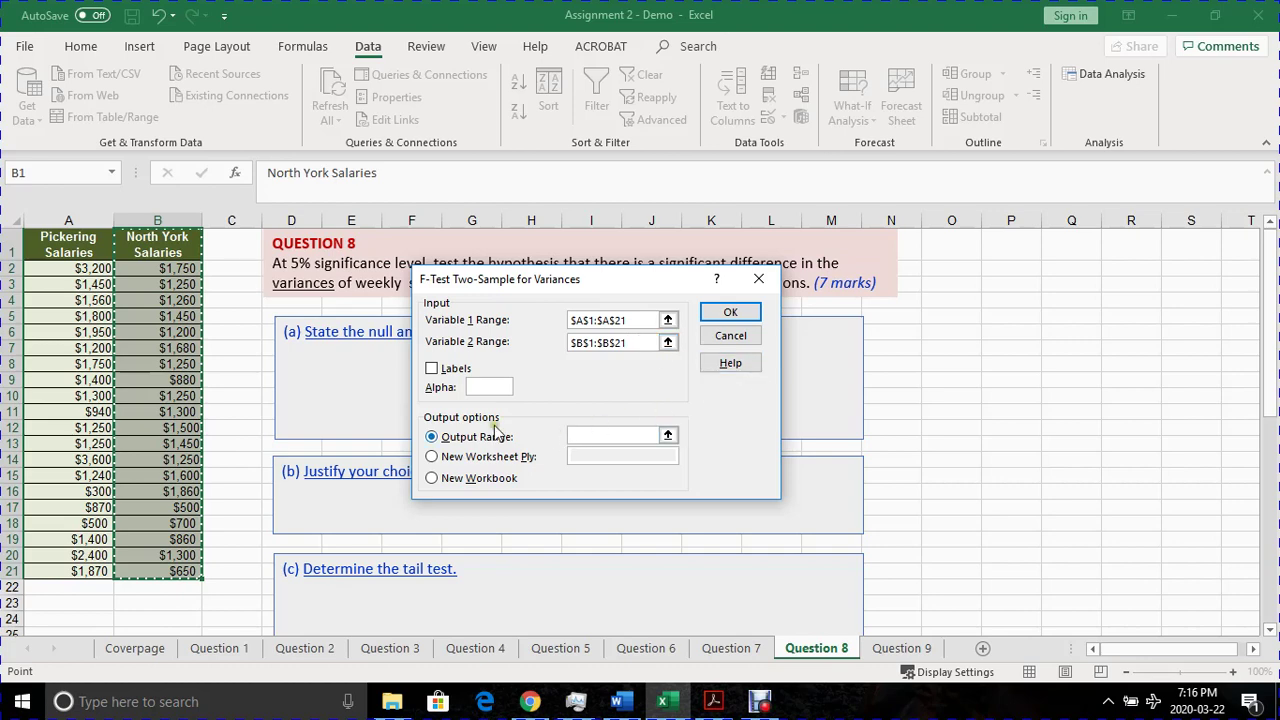
Mark the F-test input ranges as containing labels and set alpha to 0.05
{"action": "left_click", "coordinate": [432, 372]}
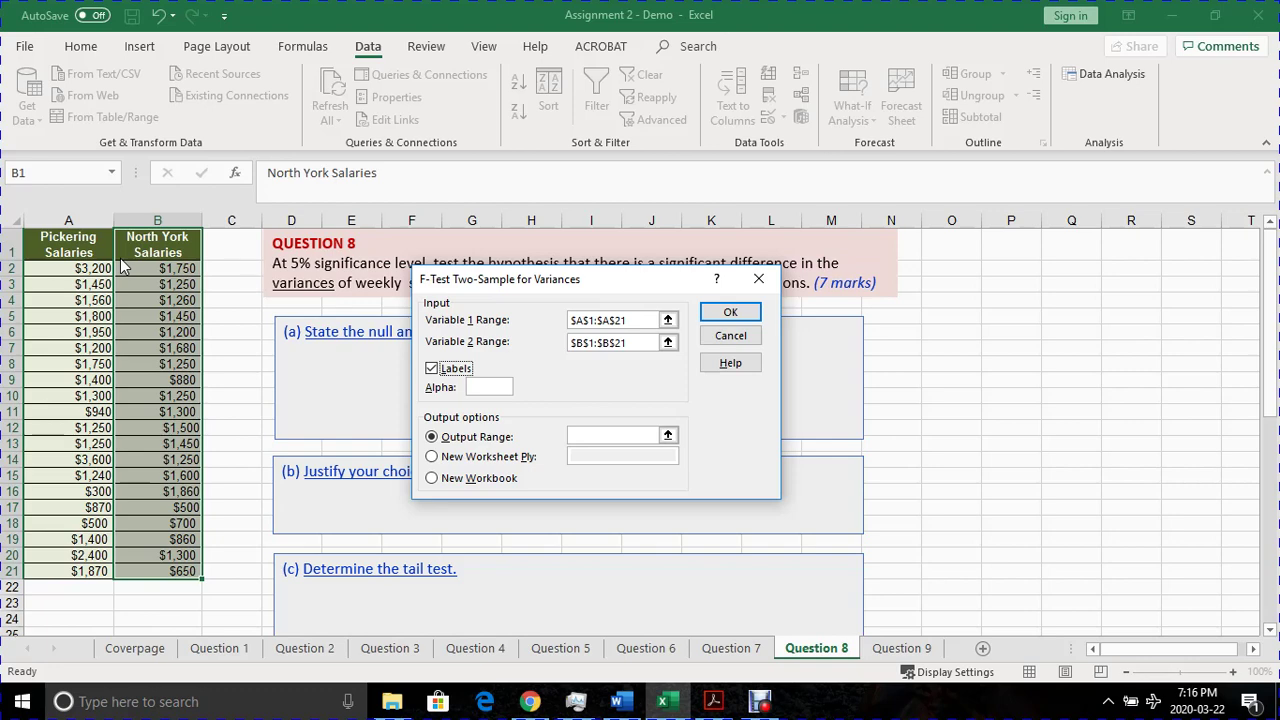
{"action": "left_click", "coordinate": [480, 387]}
{"action": "left_click", "coordinate": [470, 288]}
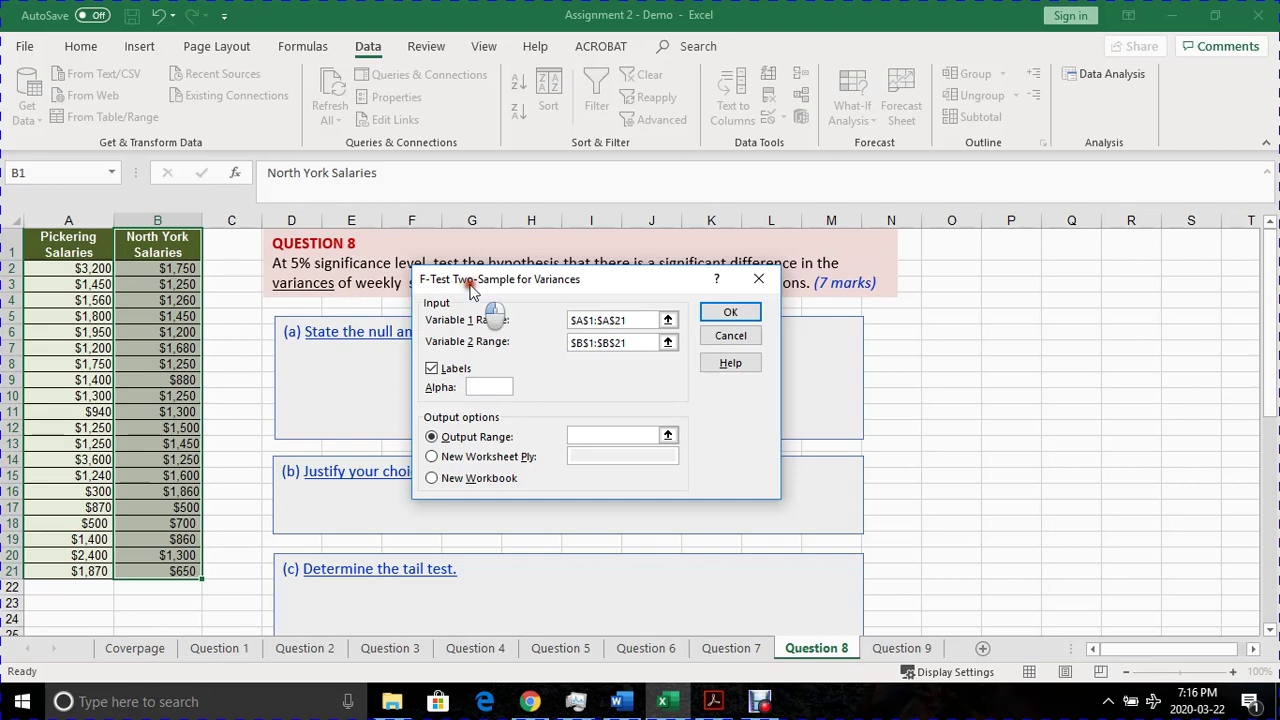
{"action": "left_click_drag", "start_coordinate": [470, 285], "coordinate": [411, 326]}
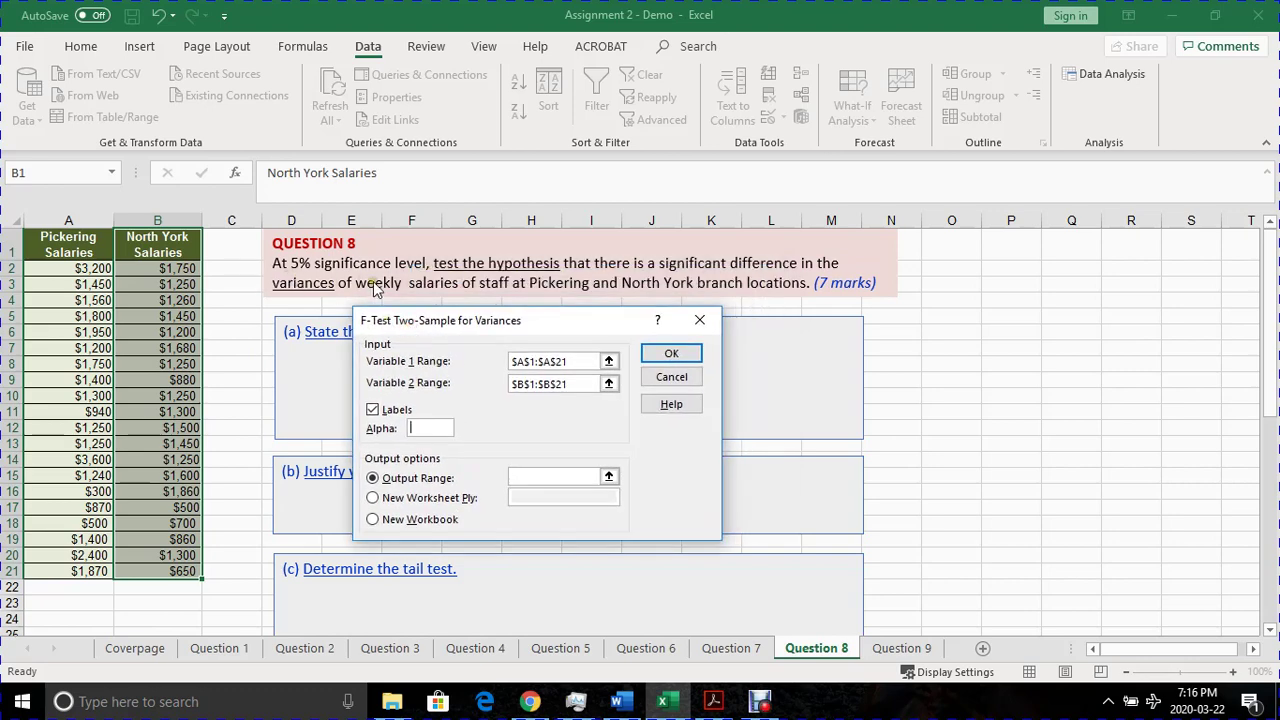
{"action": "left_click", "coordinate": [432, 430]}
{"action": "type", "text": "0.05"}
Run the F-test with its output placed at cell O8, and widen columns O to Q to fit the results
{"action": "left_click", "coordinate": [511, 480]}
{"action": "left_click", "coordinate": [963, 368]}
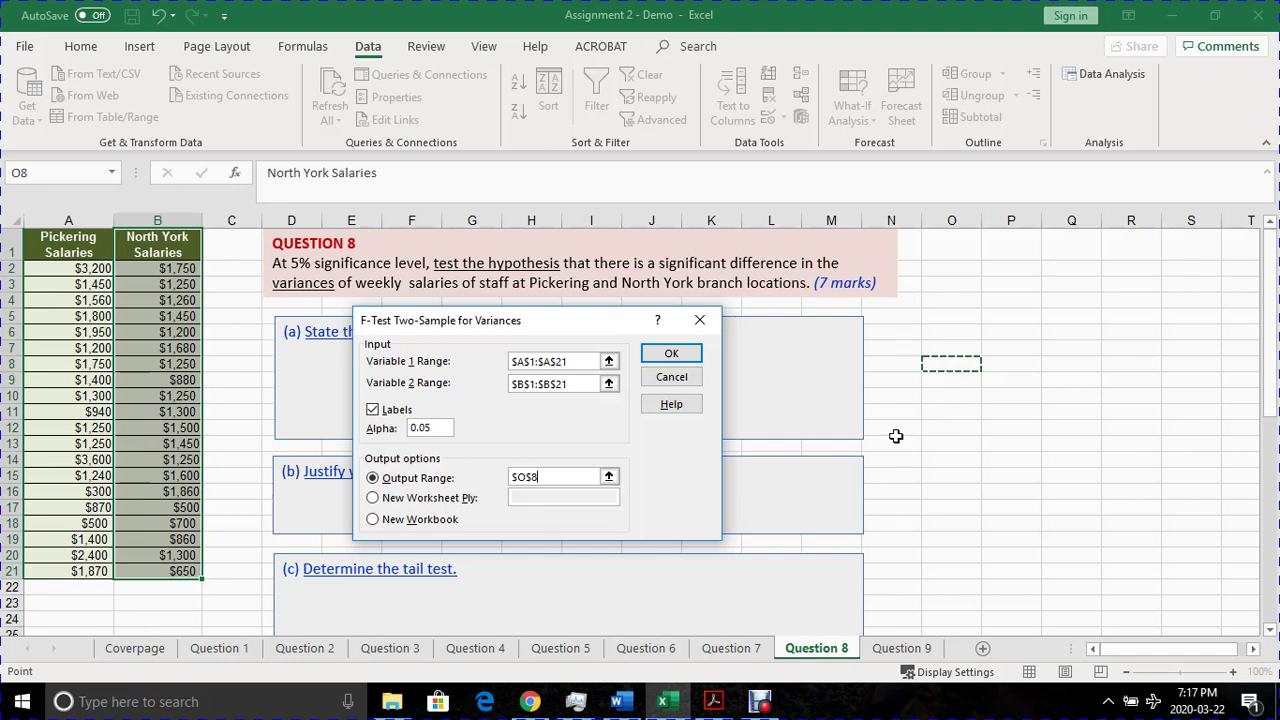
{"action": "left_click", "coordinate": [672, 354]}
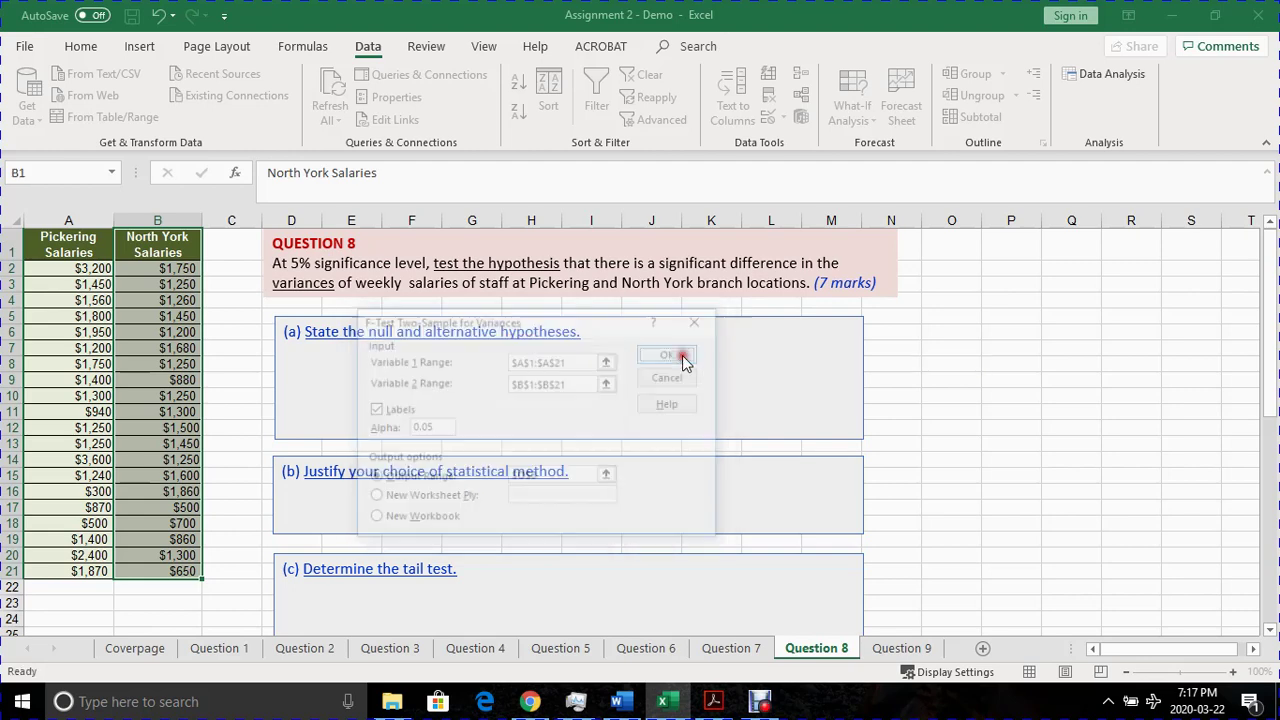
{"action": "left_click", "coordinate": [1021, 562]}
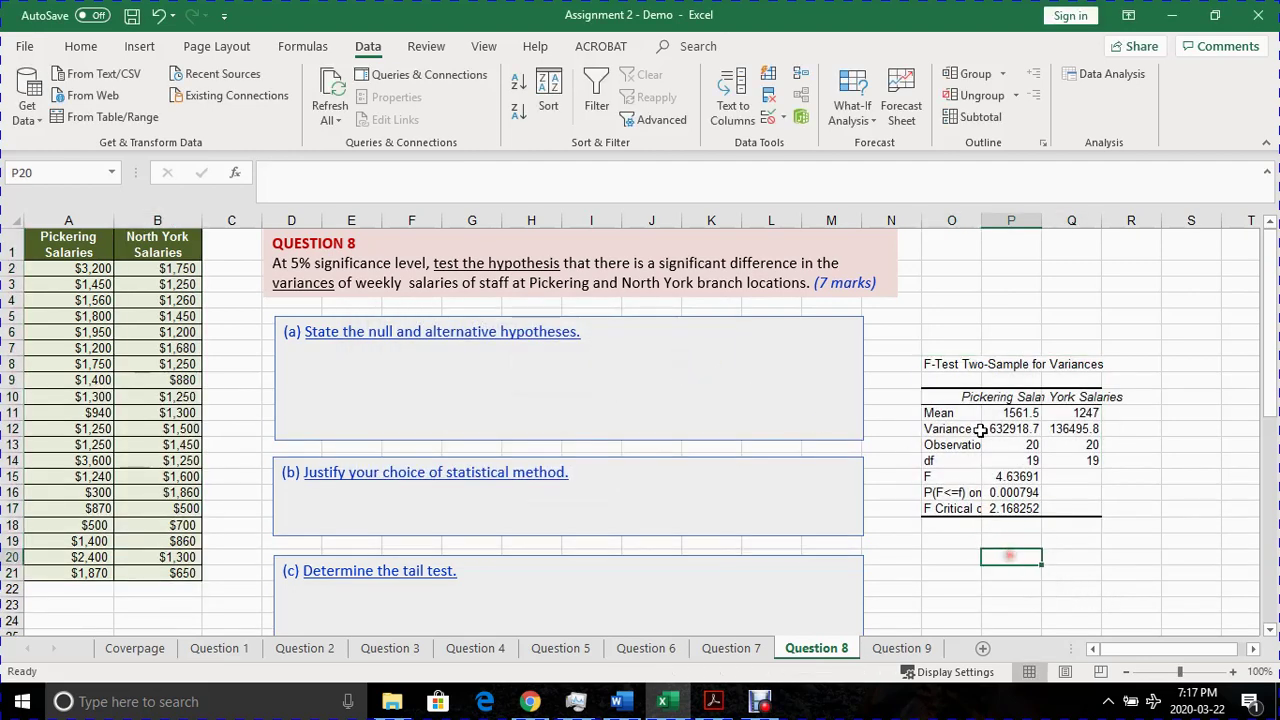
{"action": "left_click_drag", "start_coordinate": [982, 224], "coordinate": [1211, 226]}
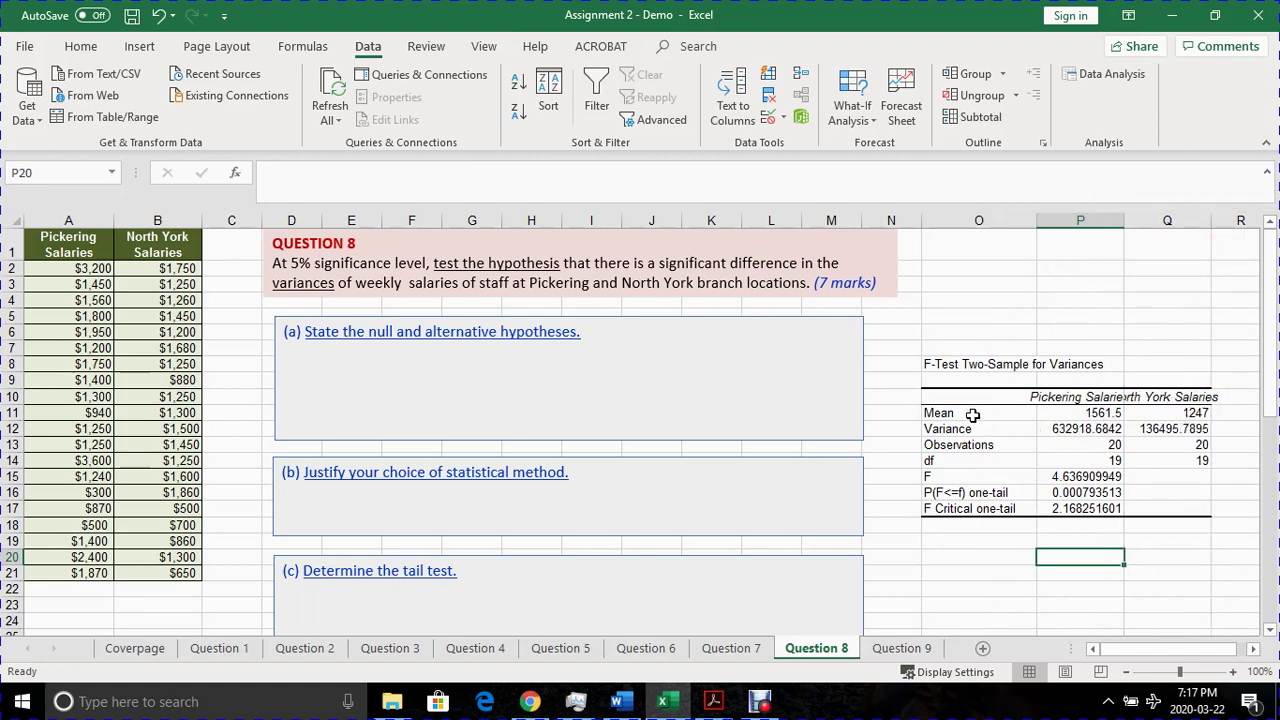
Highlight the Variance row of the F-test output, O12:Q12, with yellow fill
{"action": "left_click_drag", "start_coordinate": [966, 429], "coordinate": [1176, 430]}
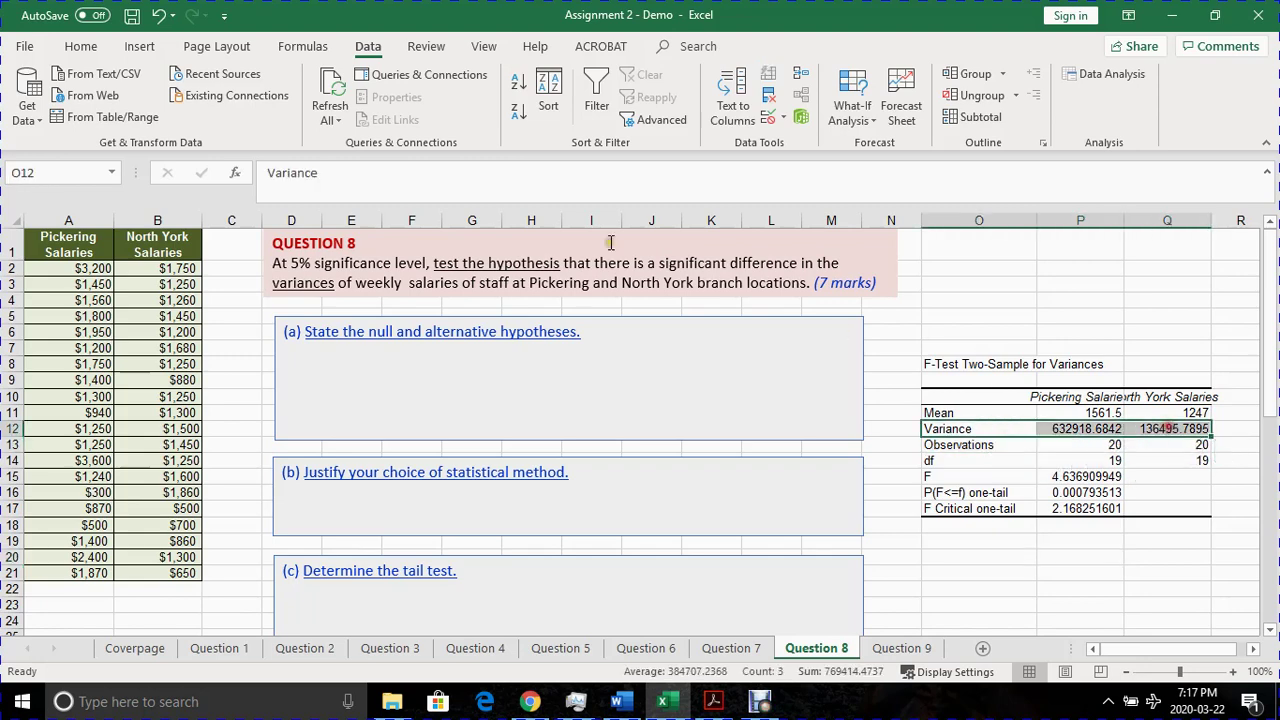
{"action": "left_click", "coordinate": [92, 46]}
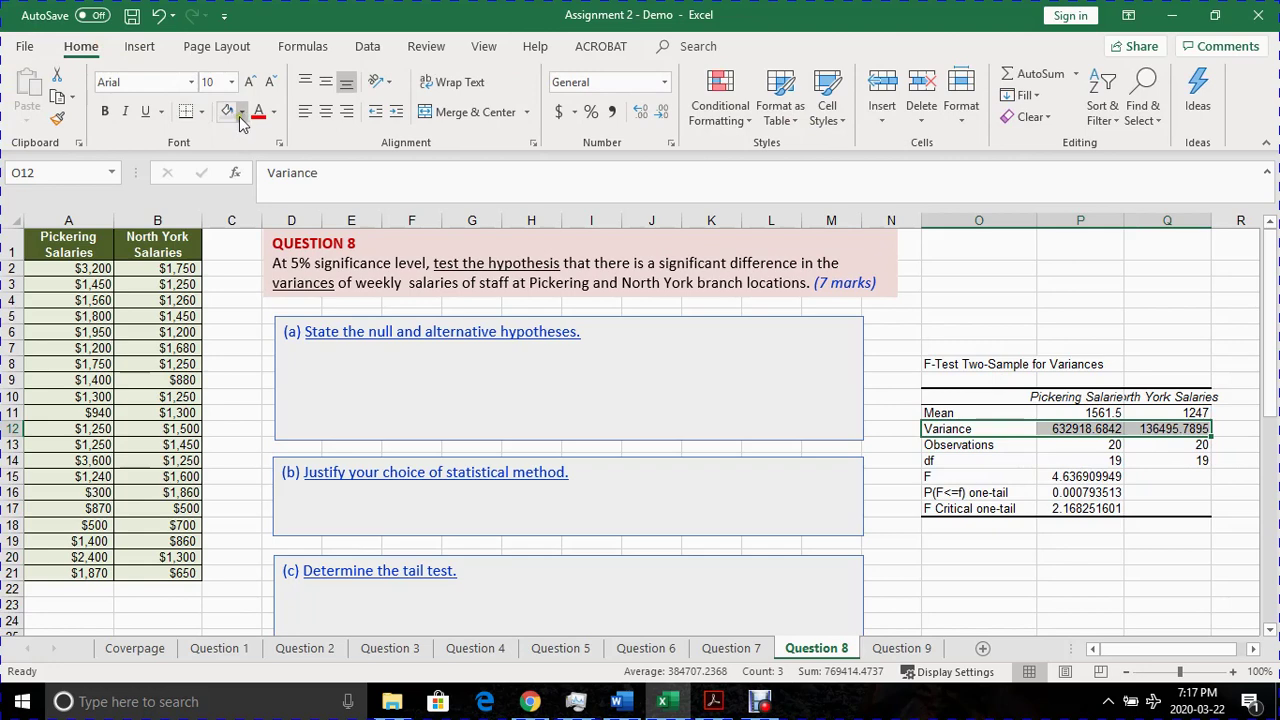
{"action": "left_click", "coordinate": [241, 111]}
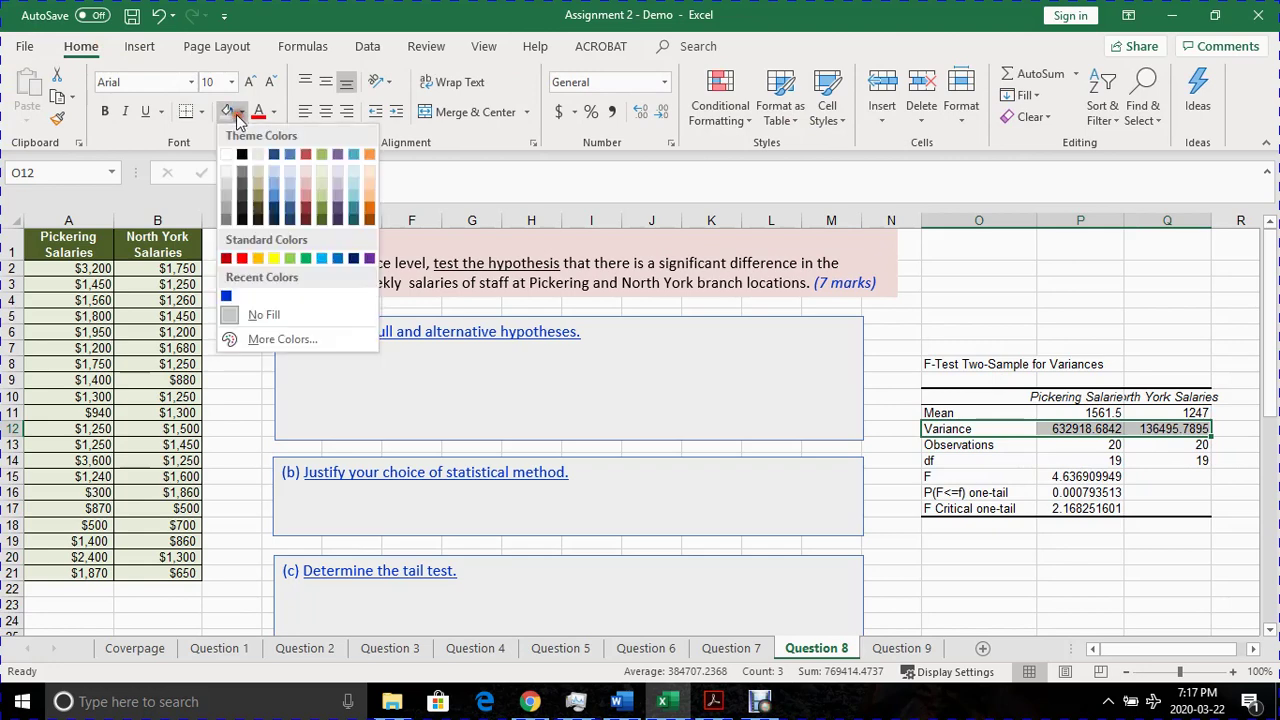
{"action": "left_click", "coordinate": [273, 258]}
{"action": "left_click", "coordinate": [1028, 600]}
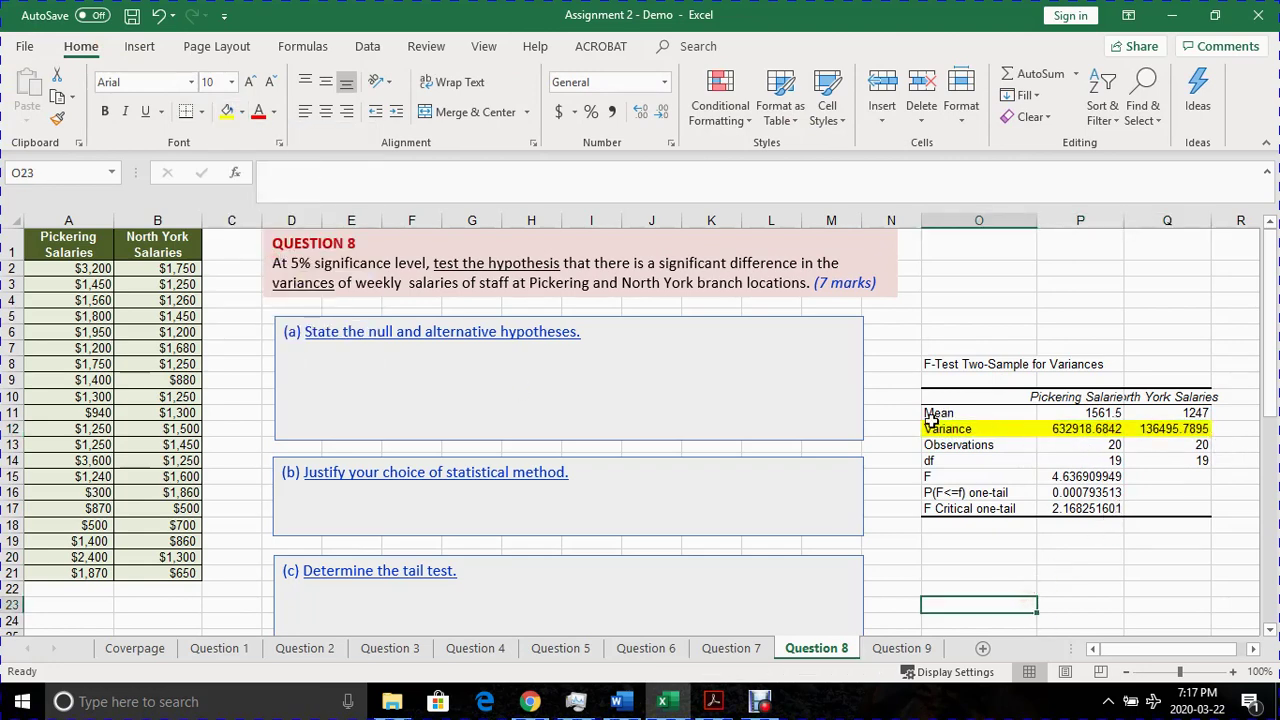
Compare the Pickering and North York variances in the F-test output, and look over the answer boxes for parts (a) and (b)
{"action": "left_click", "coordinate": [1062, 430]}
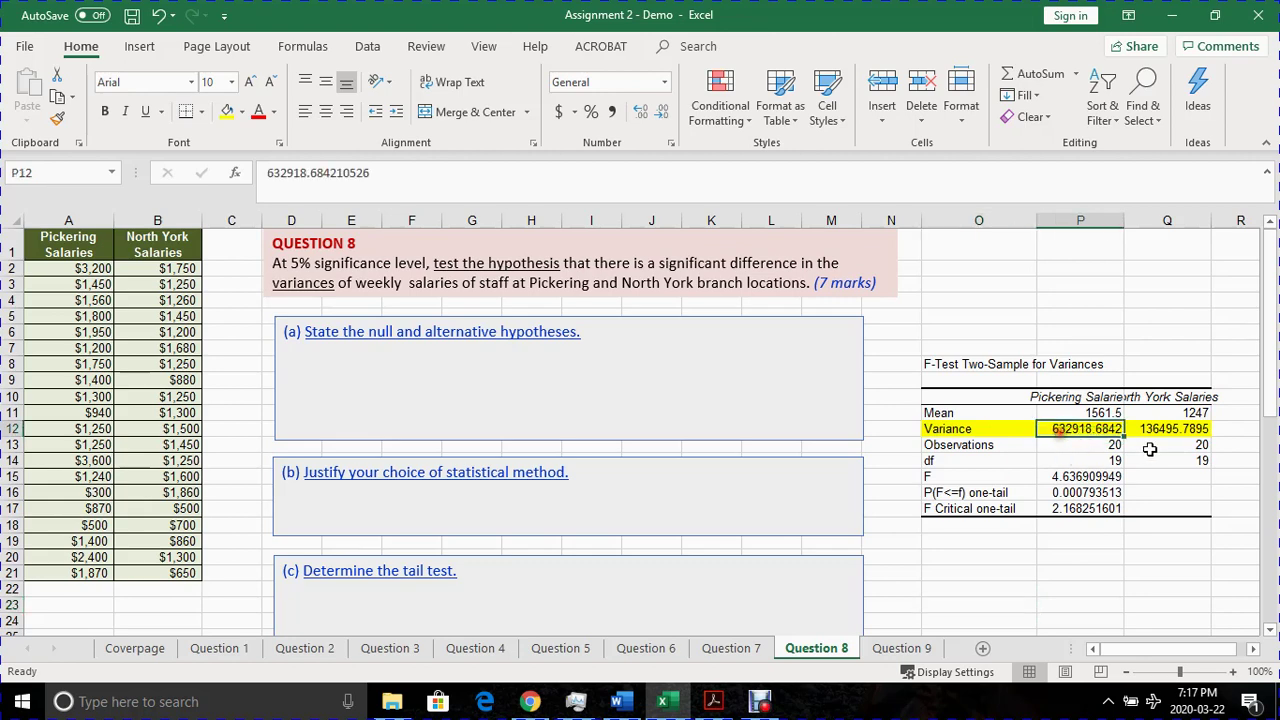
{"action": "left_click", "coordinate": [1158, 430]}
{"action": "left_click", "coordinate": [1089, 430]}
{"action": "left_click", "coordinate": [1136, 432]}
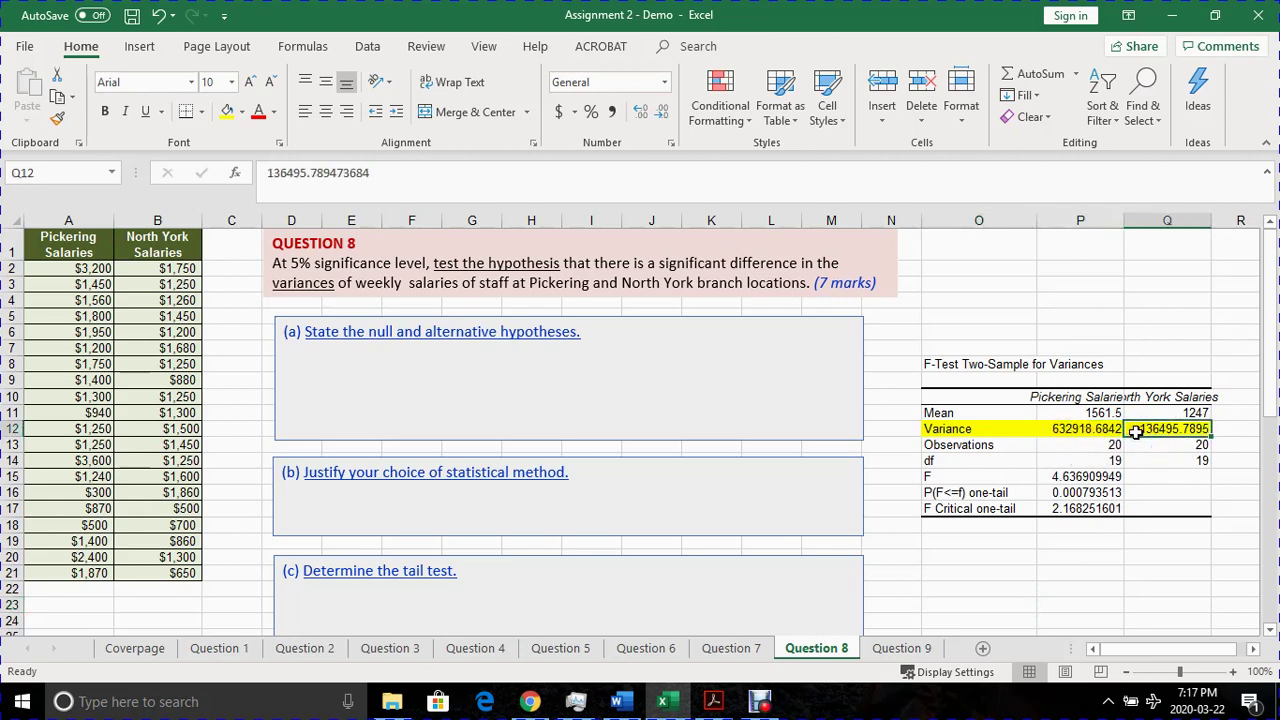
{"action": "left_click", "coordinate": [1090, 426]}
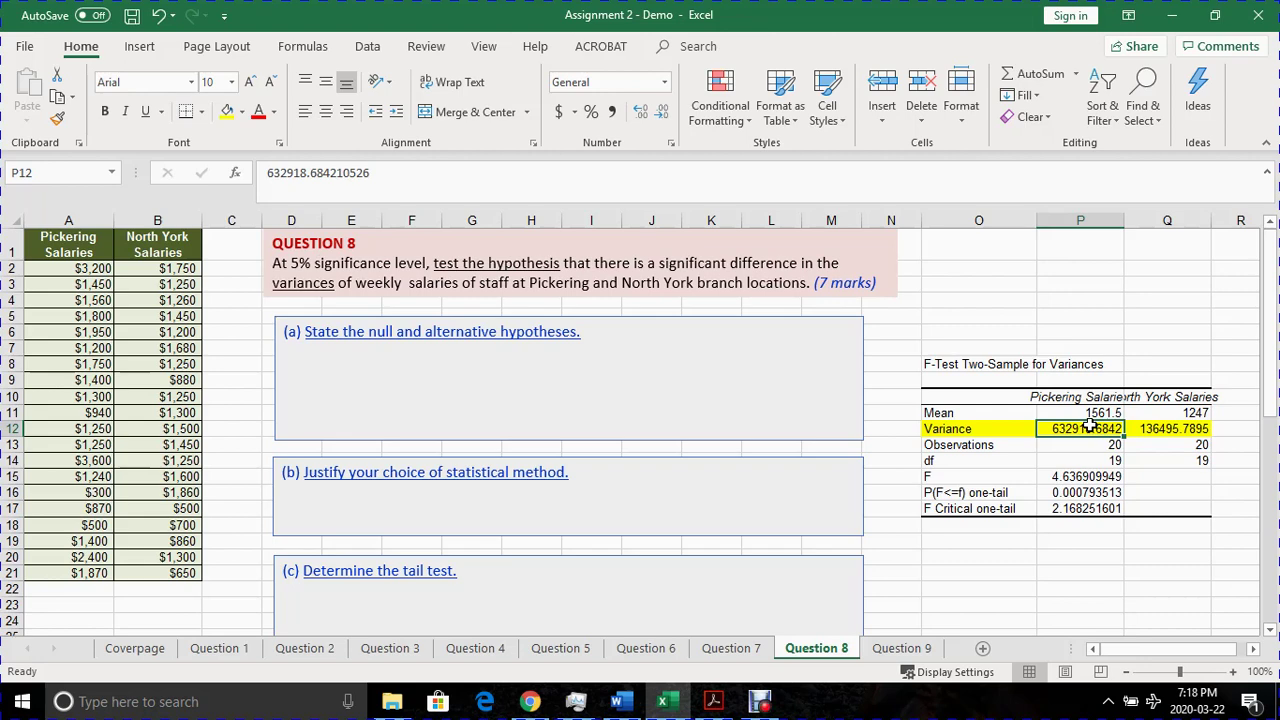
{"action": "left_click", "coordinate": [323, 352]}
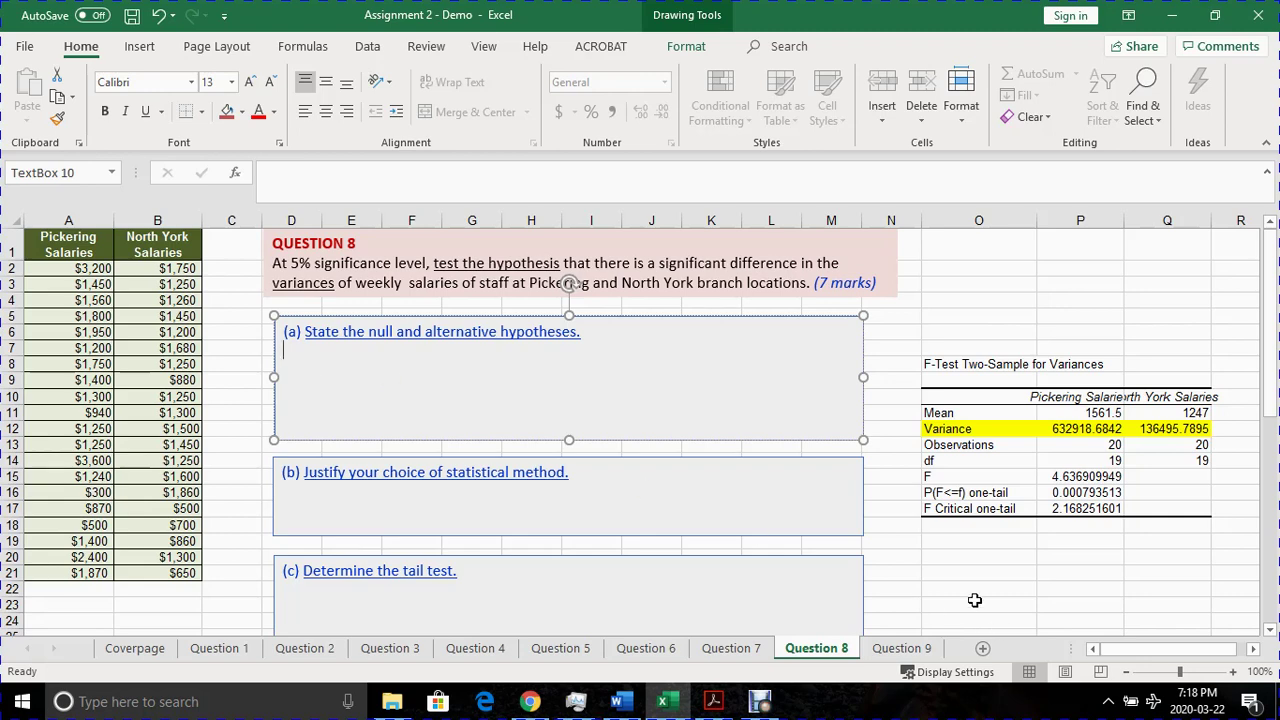
{"action": "left_click", "coordinate": [948, 508]}
{"action": "left_click", "coordinate": [330, 473]}
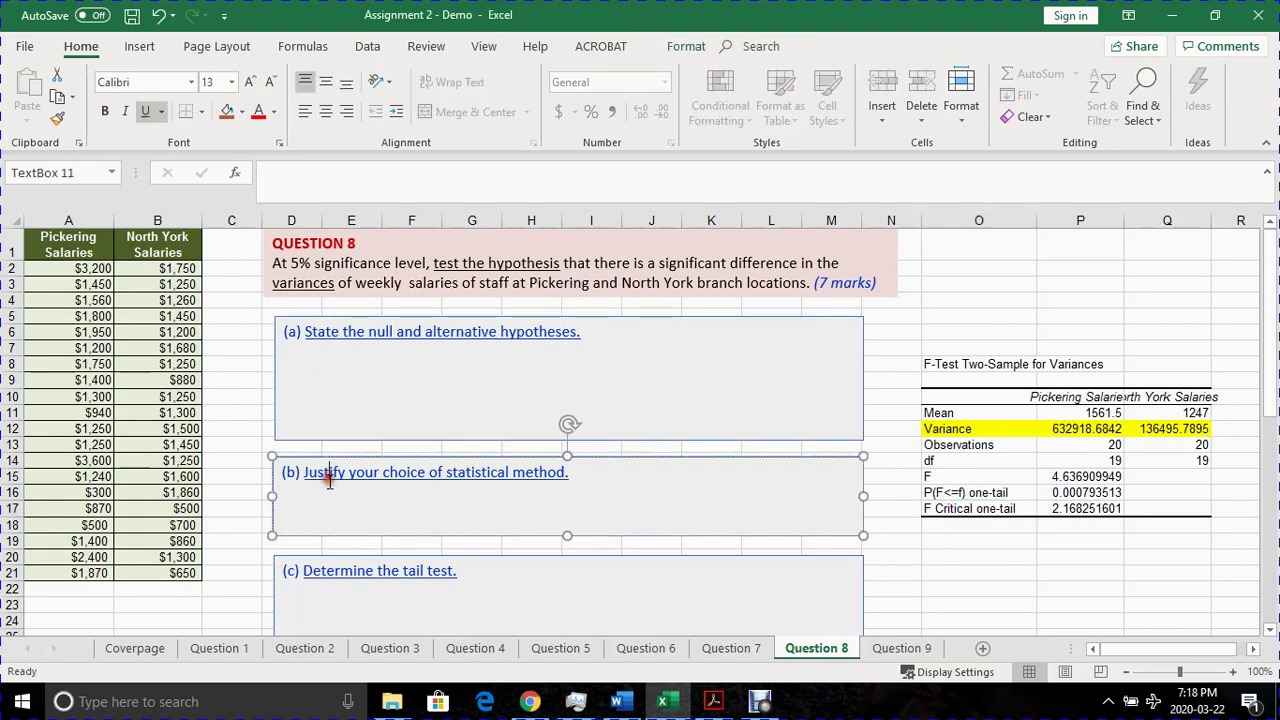
{"action": "scroll", "coordinate": [358, 440], "scroll_direction": "down", "scroll_amount": 1}
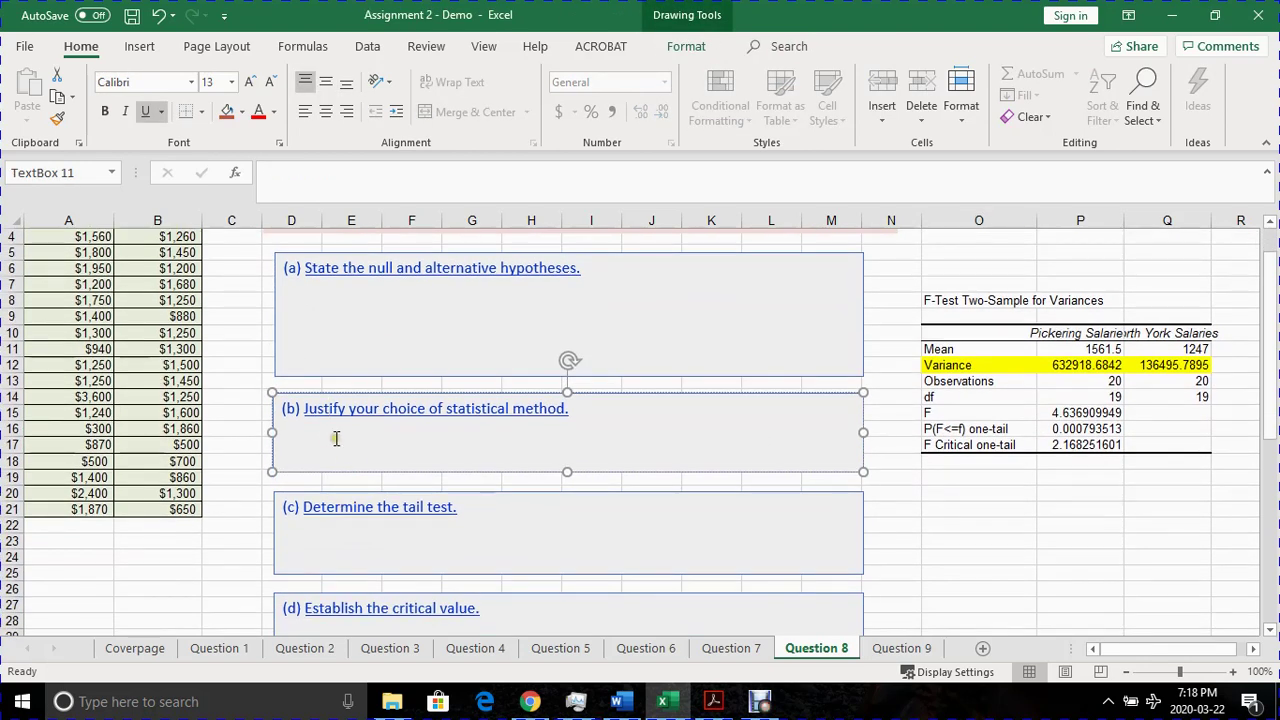
Look over the answer boxes for parts (b), (c) and (d), covering the method, tail test and critical value
{"action": "left_click", "coordinate": [336, 438]}
{"action": "scroll", "coordinate": [397, 484], "scroll_direction": "up", "scroll_amount": 1}
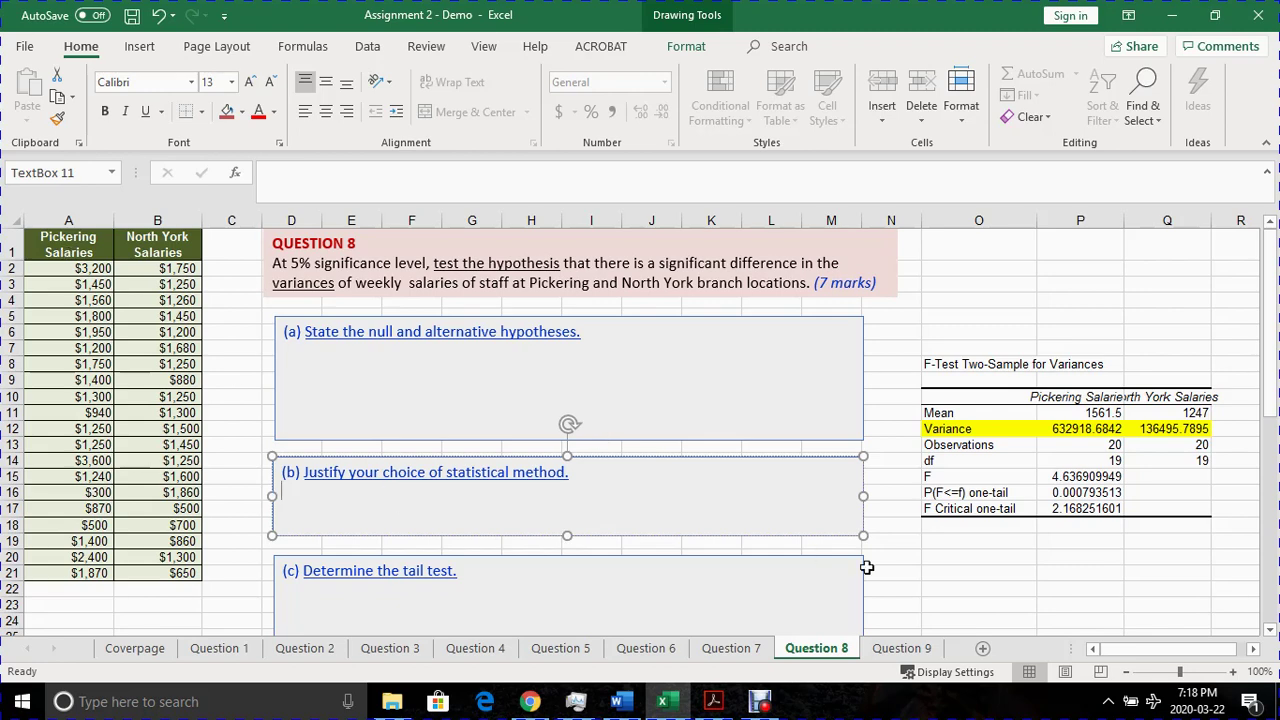
{"action": "scroll", "coordinate": [509, 488], "scroll_direction": "down", "scroll_amount": 1}
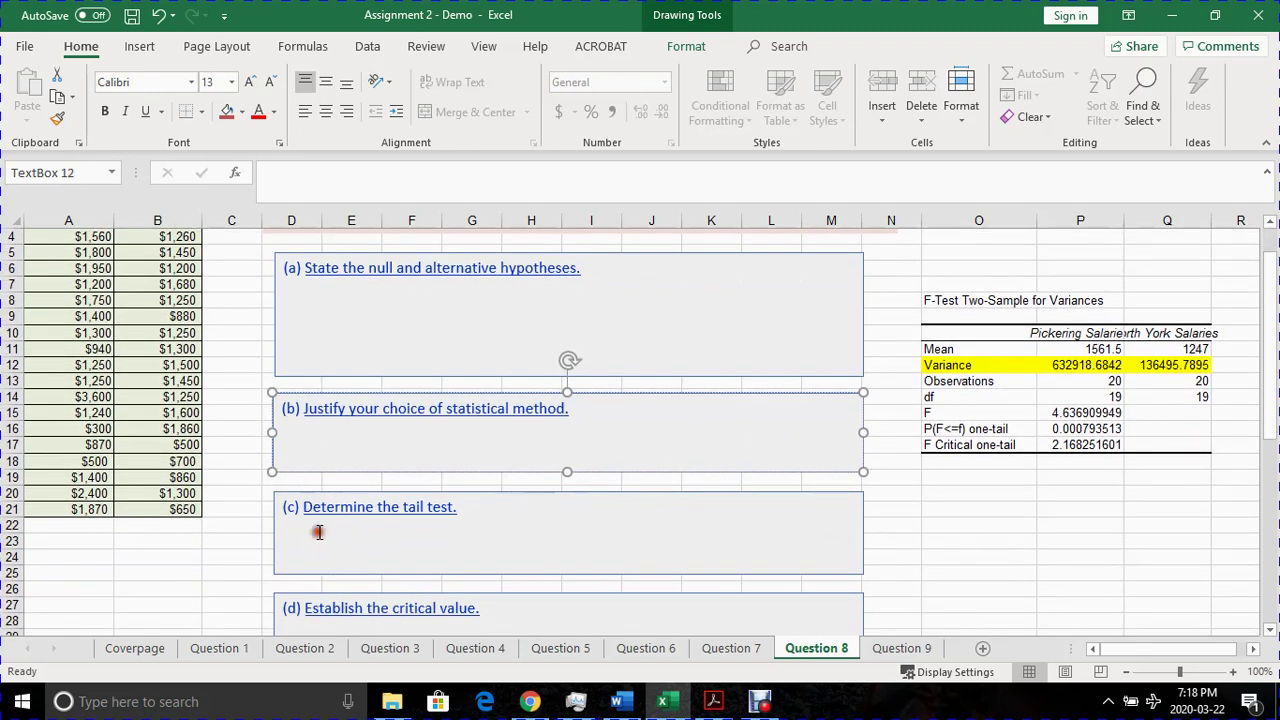
{"action": "left_click", "coordinate": [320, 532]}
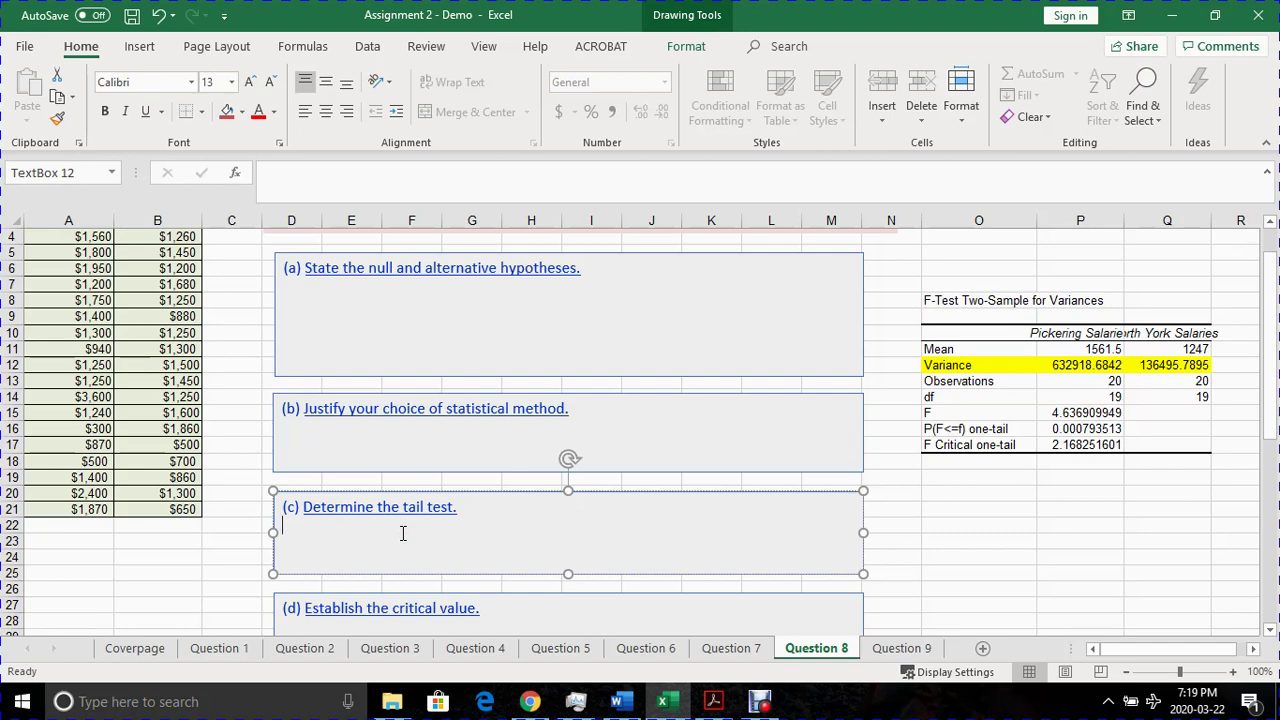
{"action": "scroll", "coordinate": [410, 533], "scroll_direction": "down", "scroll_amount": 2}
{"action": "left_click", "coordinate": [388, 541]}
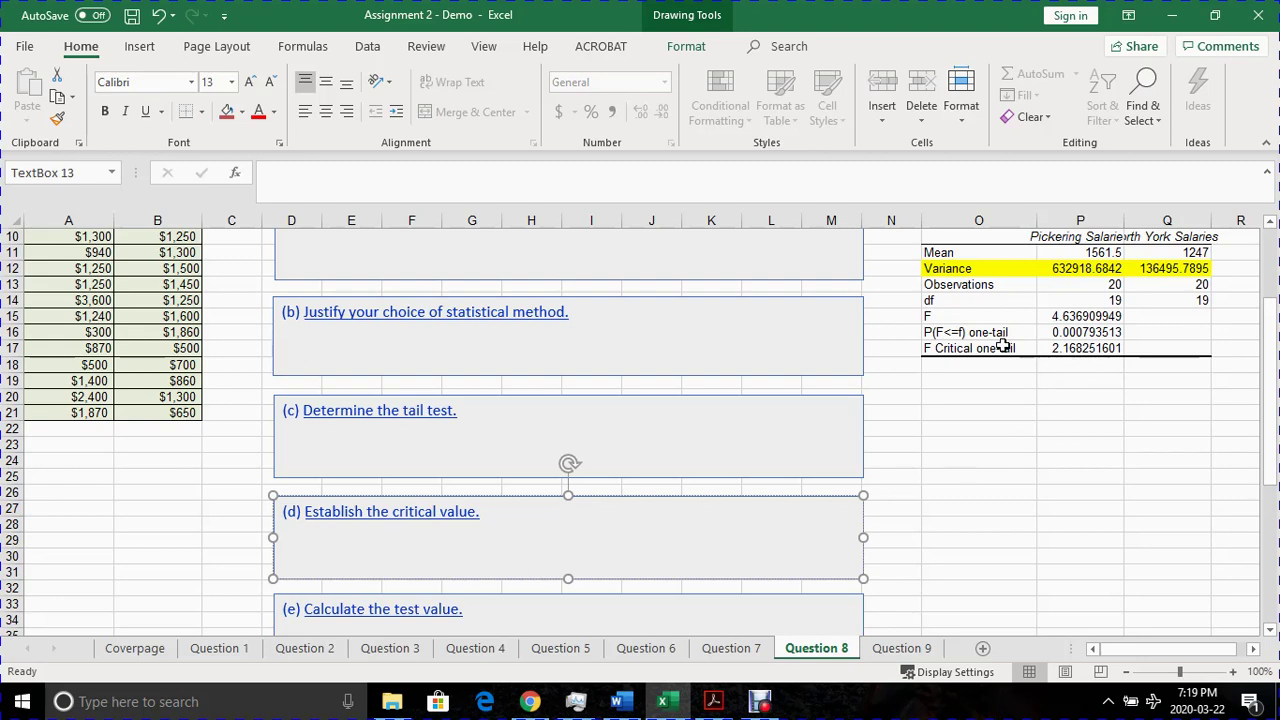
Highlight the F Critical one-tail row of the F-test output, O17:P17, with light blue fill
{"action": "left_click_drag", "start_coordinate": [995, 347], "coordinate": [1100, 352]}
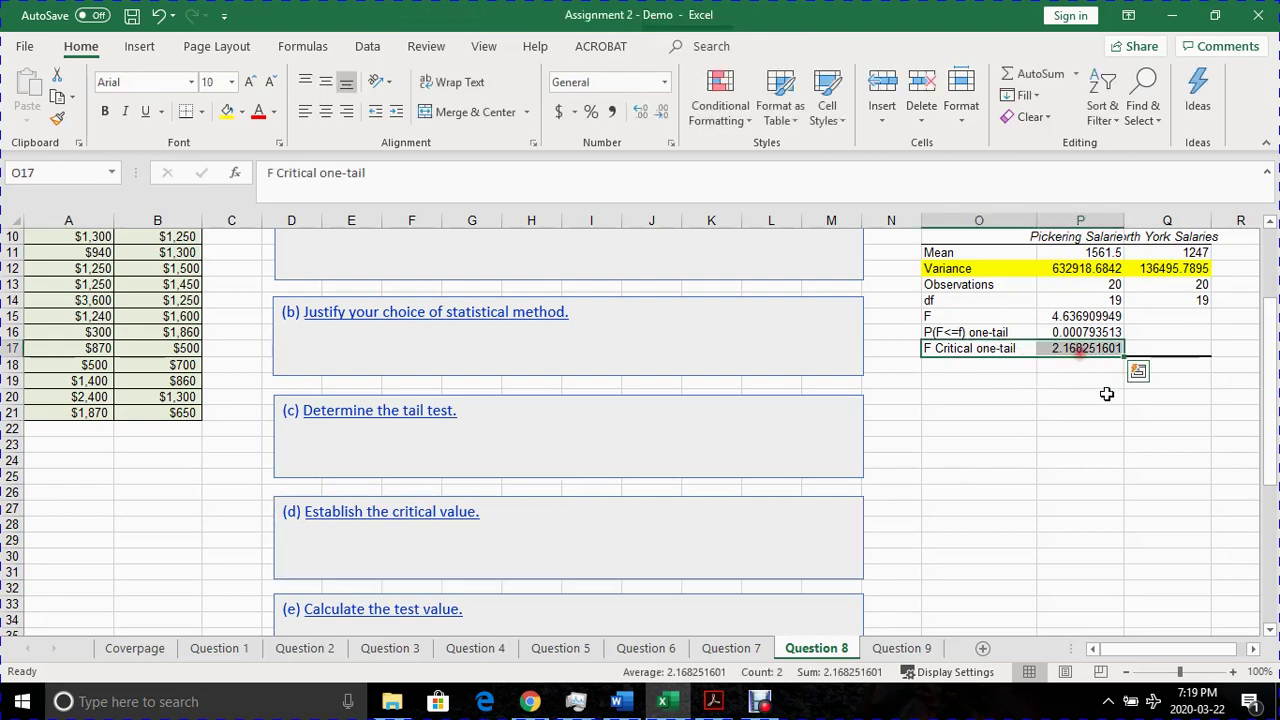
{"action": "left_click", "coordinate": [241, 111]}
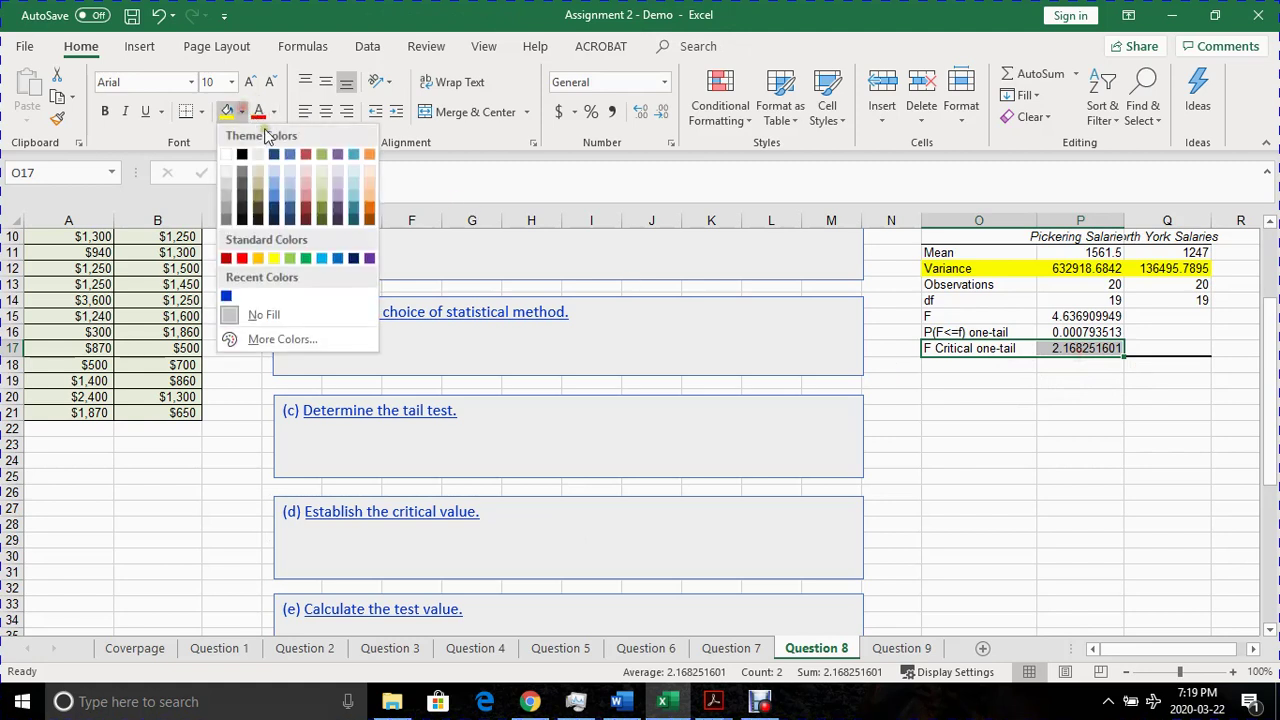
{"action": "left_click", "coordinate": [292, 172]}
{"action": "left_click", "coordinate": [1025, 408]}
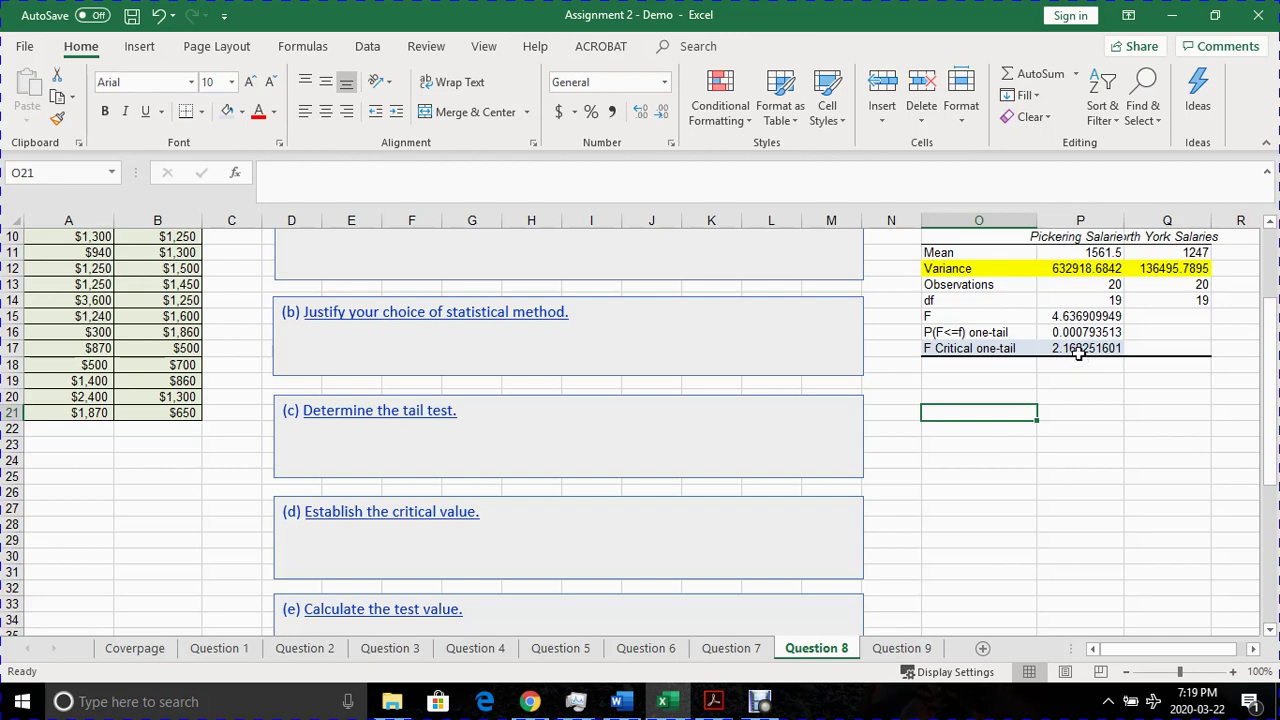
Format the Pickering column of the F-test output, P11:P17, to show two decimal places
{"action": "scroll", "coordinate": [1085, 372], "scroll_direction": "up", "scroll_amount": 1}
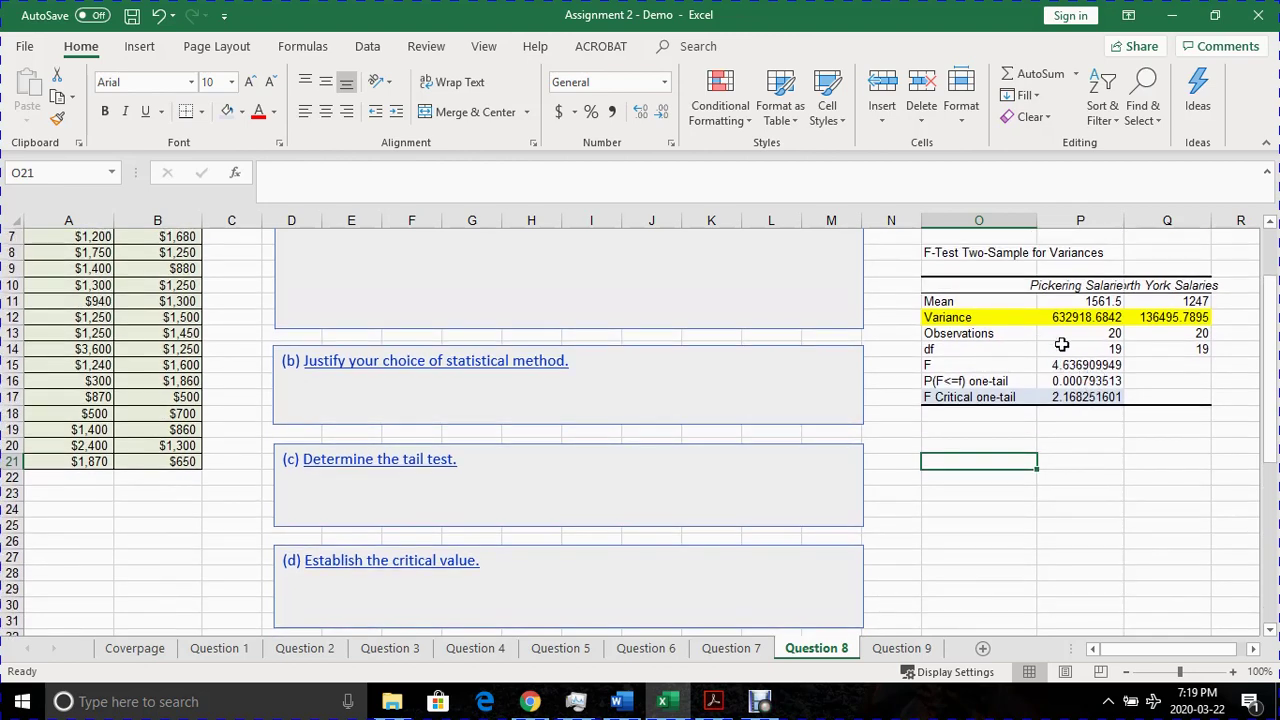
{"action": "left_click", "coordinate": [1085, 300]}
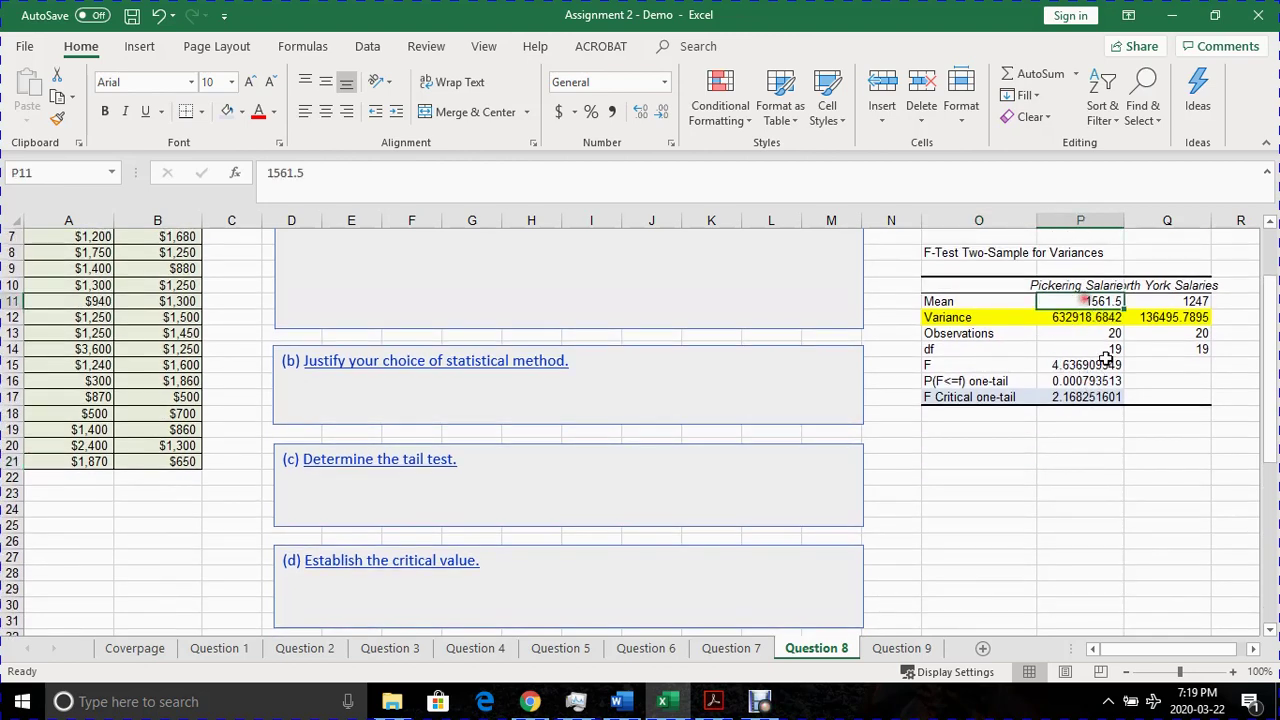
{"action": "left_click", "coordinate": [1108, 397]}
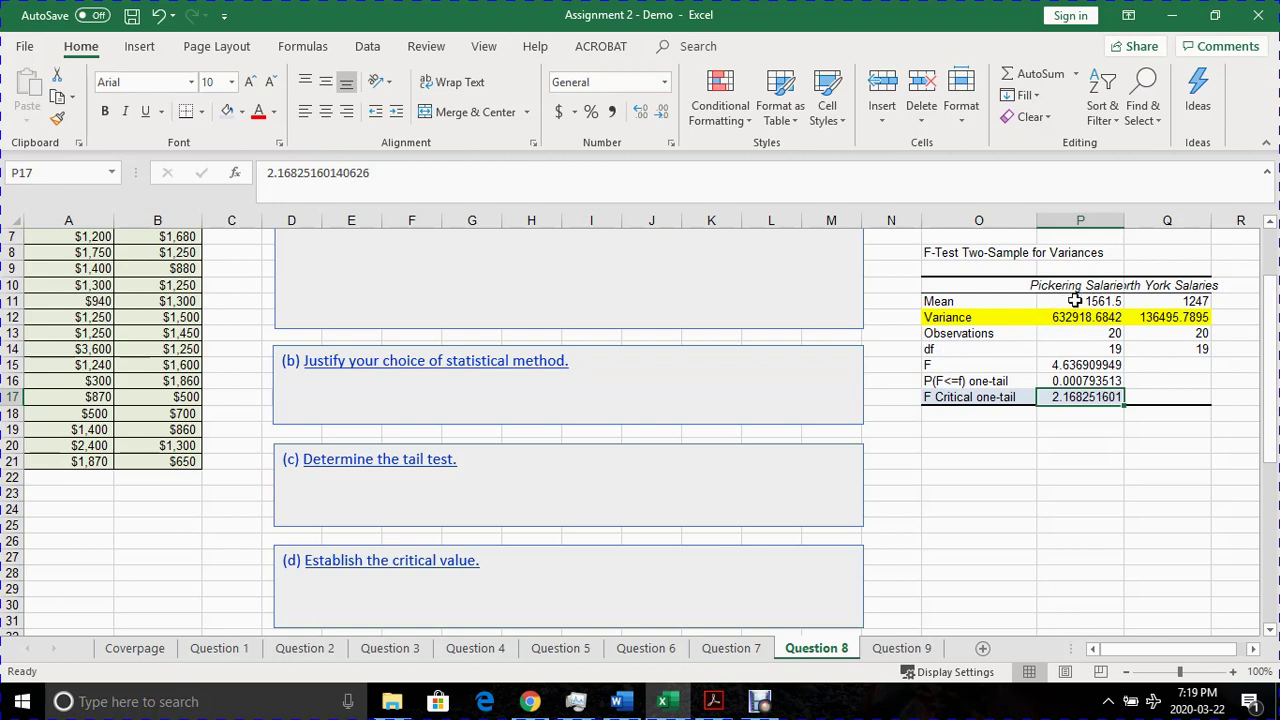
{"action": "left_click_drag", "start_coordinate": [1075, 301], "coordinate": [1111, 404]}
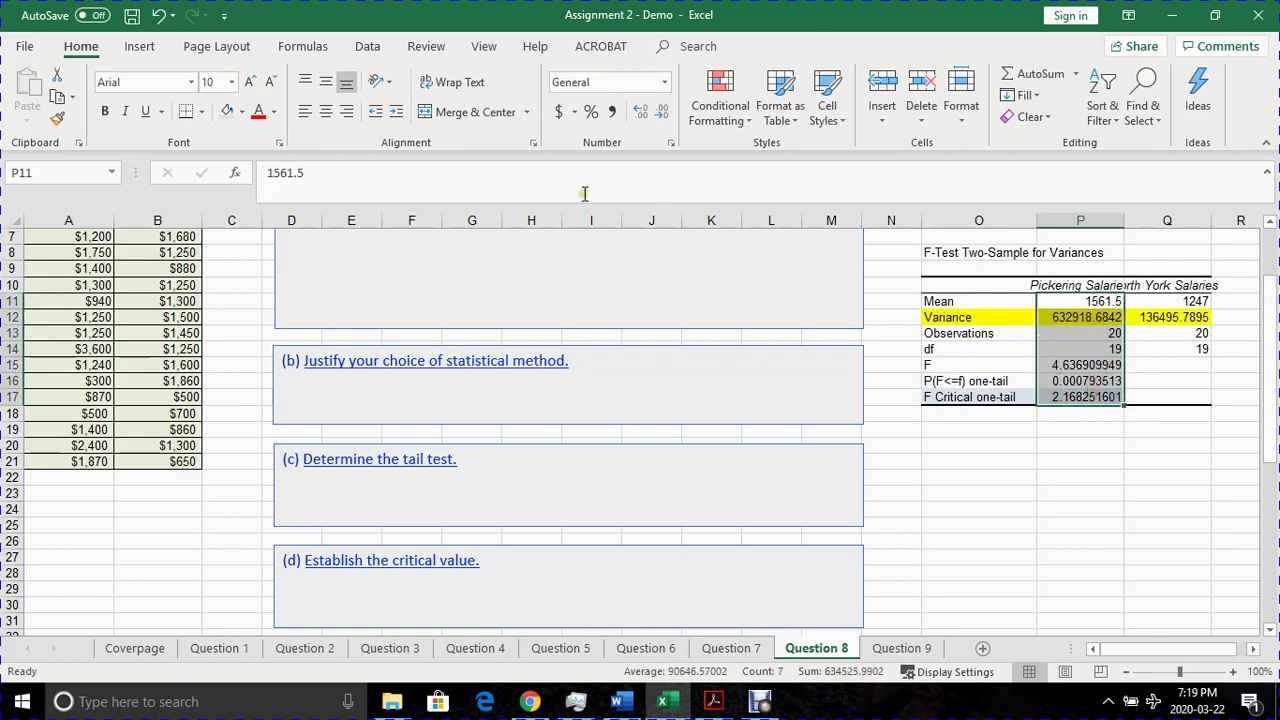
{"action": "left_click", "coordinate": [641, 113]}
{"action": "left_click", "coordinate": [641, 113]}
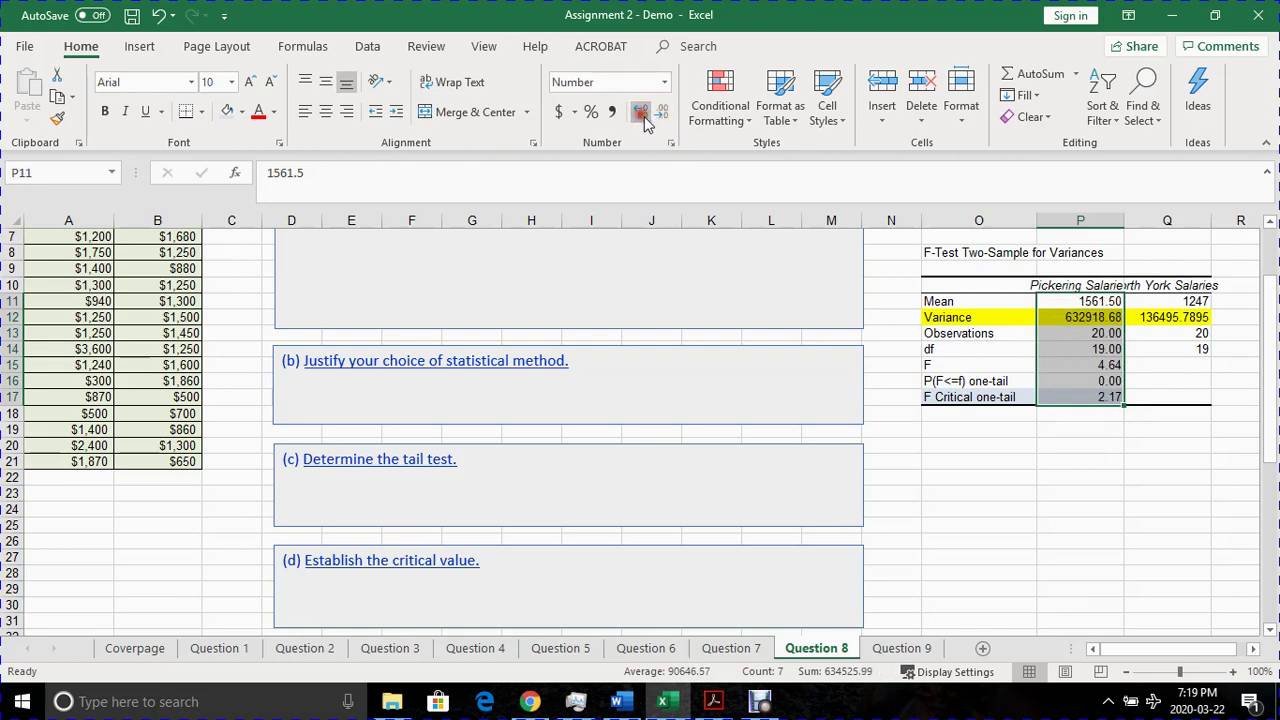
Check the p-value and F critical value in P16 and P17, and look over the answer boxes for parts (d) to (f)
{"action": "left_click", "coordinate": [1110, 381]}
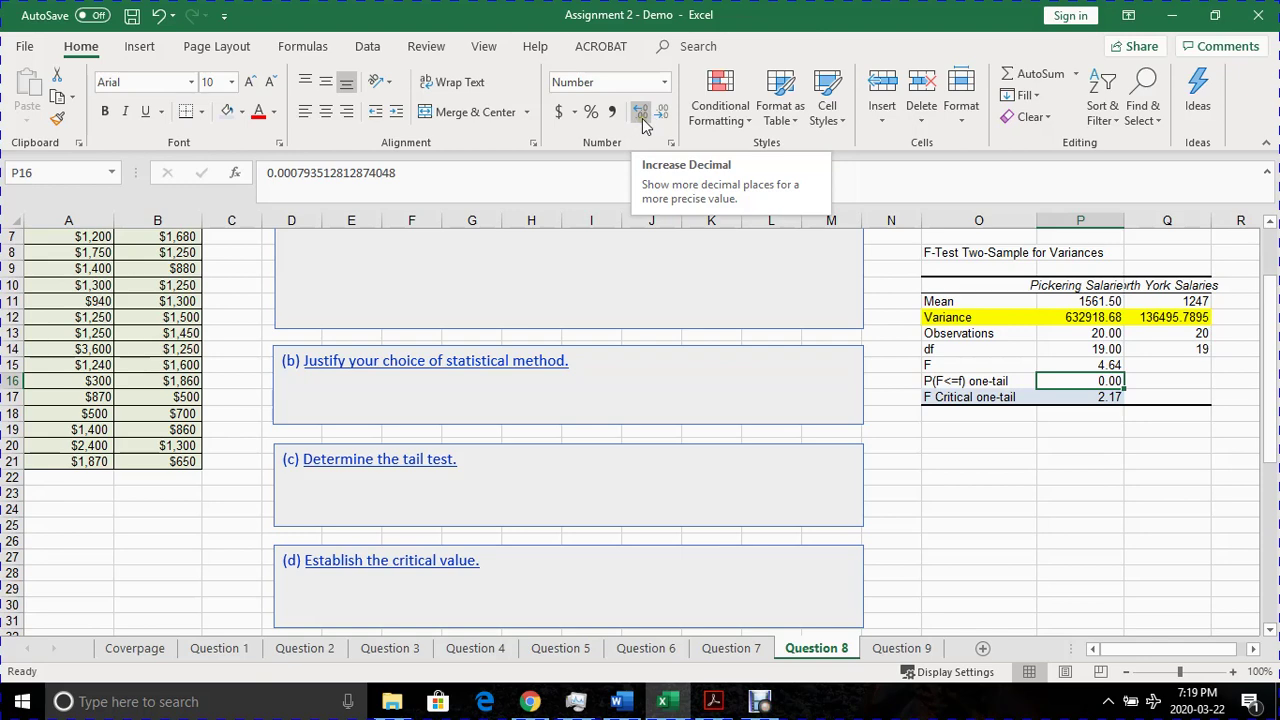
{"action": "left_click", "coordinate": [1083, 397]}
{"action": "scroll", "coordinate": [984, 412], "scroll_direction": "down", "scroll_amount": 2}
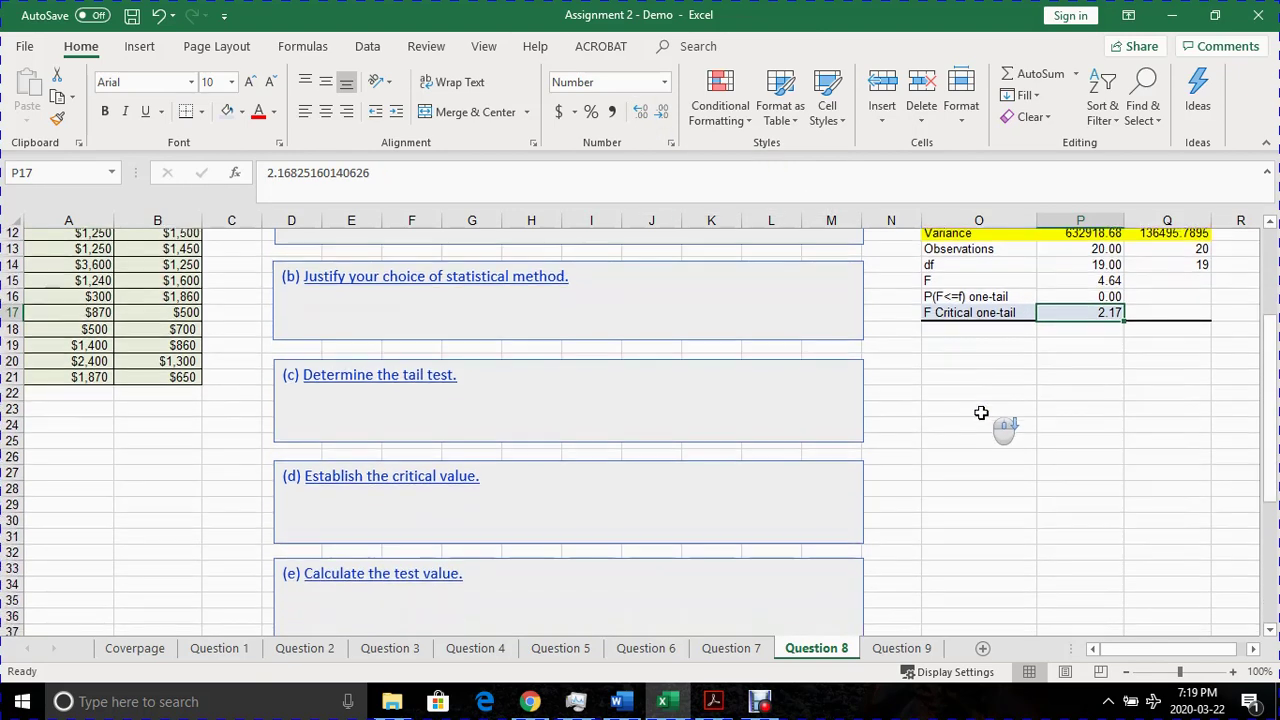
{"action": "left_click", "coordinate": [437, 494]}
{"action": "left_click", "coordinate": [428, 596]}
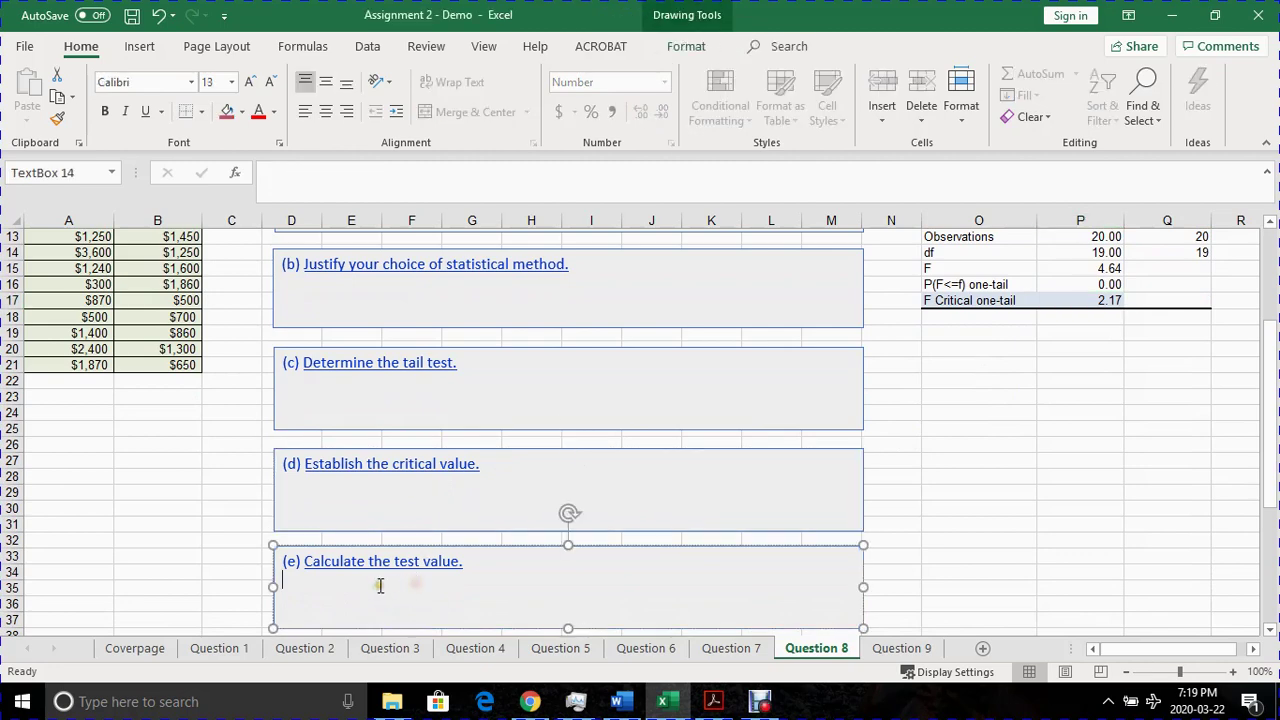
{"action": "scroll", "coordinate": [381, 584], "scroll_direction": "down", "scroll_amount": 2}
{"action": "scroll", "coordinate": [381, 584], "scroll_direction": "down", "scroll_amount": 1}
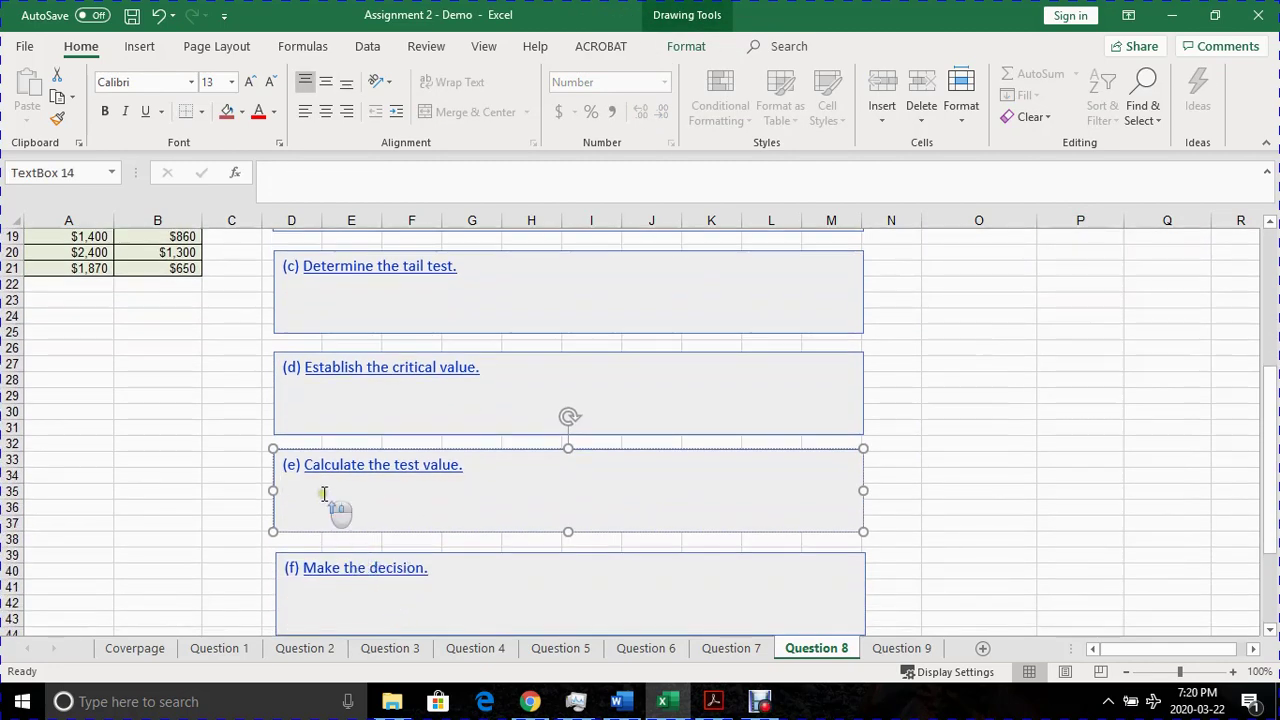
{"action": "scroll", "coordinate": [338, 512], "scroll_direction": "up", "scroll_amount": 1}
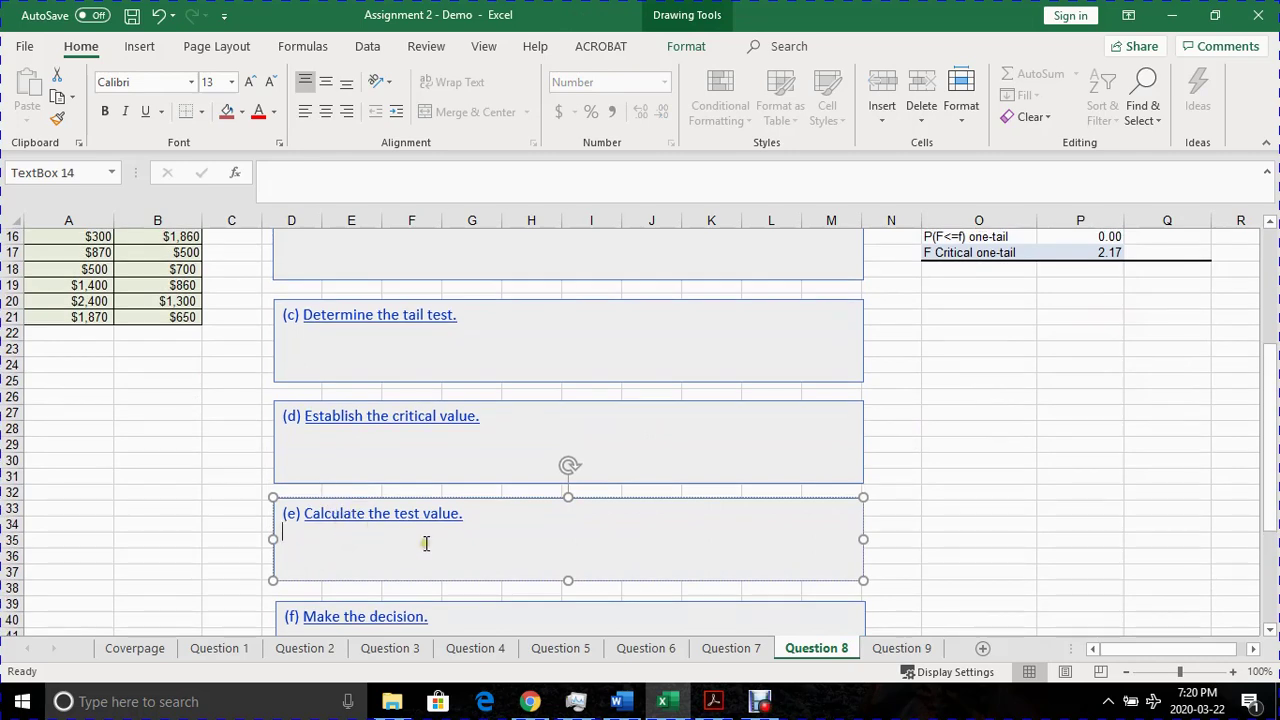
{"action": "scroll", "coordinate": [443, 545], "scroll_direction": "up", "scroll_amount": 2}
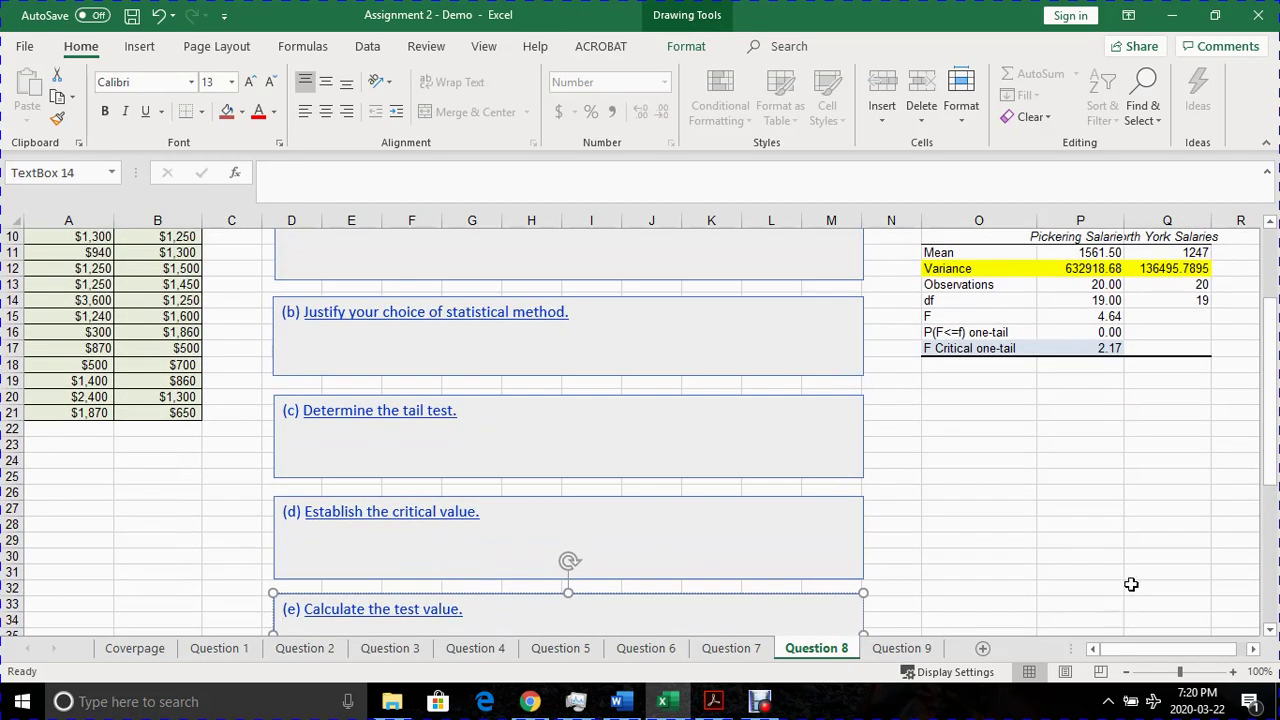
Highlight the F row of the F-test output, O15:P15, with the same light blue fill
{"action": "mouse_move", "coordinate": [995, 323]}
{"action": "left_mouse_down"}
{"action": "mouse_move", "coordinate": [1109, 346]}
{"action": "mouse_move", "coordinate": [1111, 317]}
{"action": "left_mouse_up"}
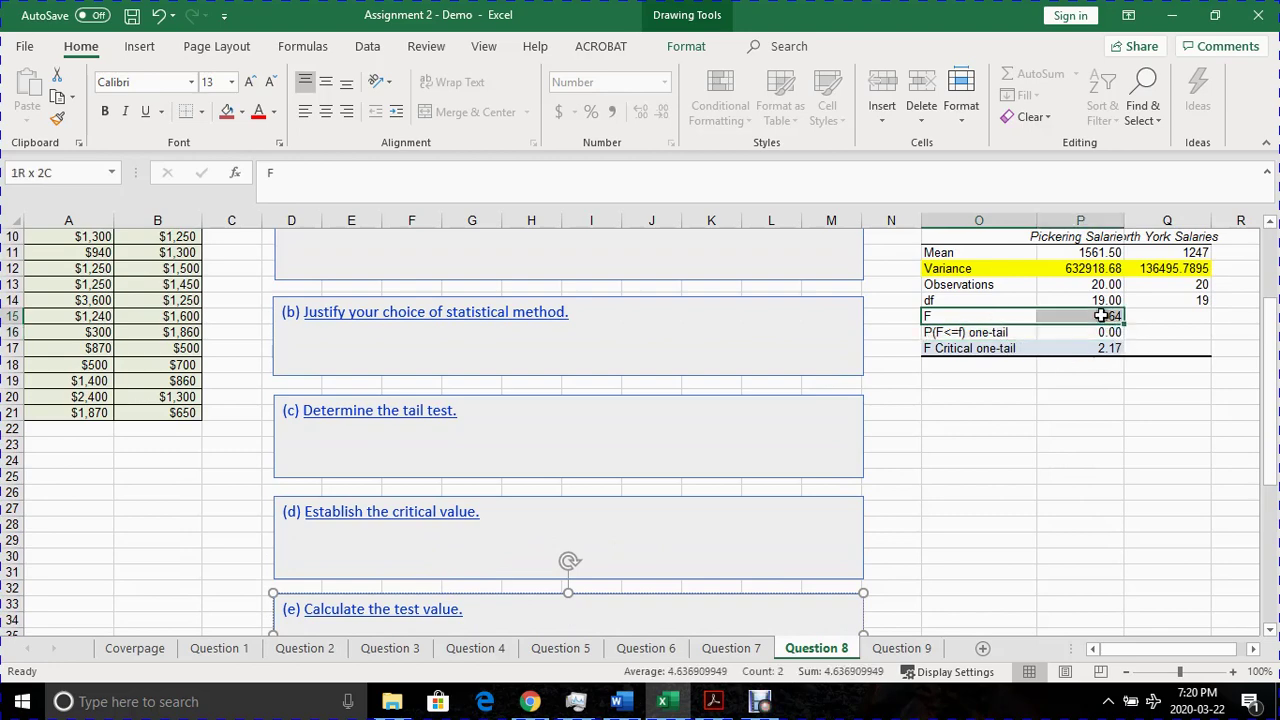
{"action": "left_click", "coordinate": [231, 108]}
{"action": "left_click_drag", "start_coordinate": [1044, 414], "coordinate": [1035, 415]}
{"action": "left_click", "coordinate": [955, 318]}
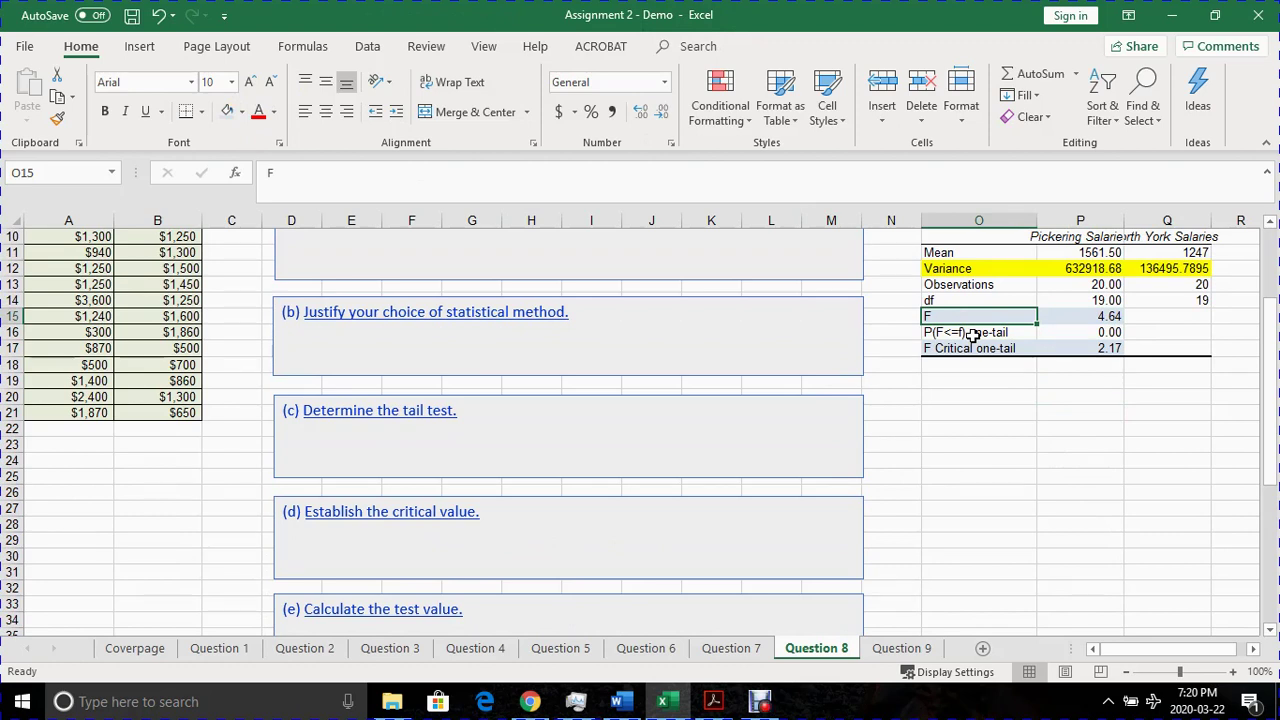
Label the F row "Test Value" in Q15 and the F Critical one-tail row "Critical Value" in Q17
{"action": "left_click", "coordinate": [1147, 317]}
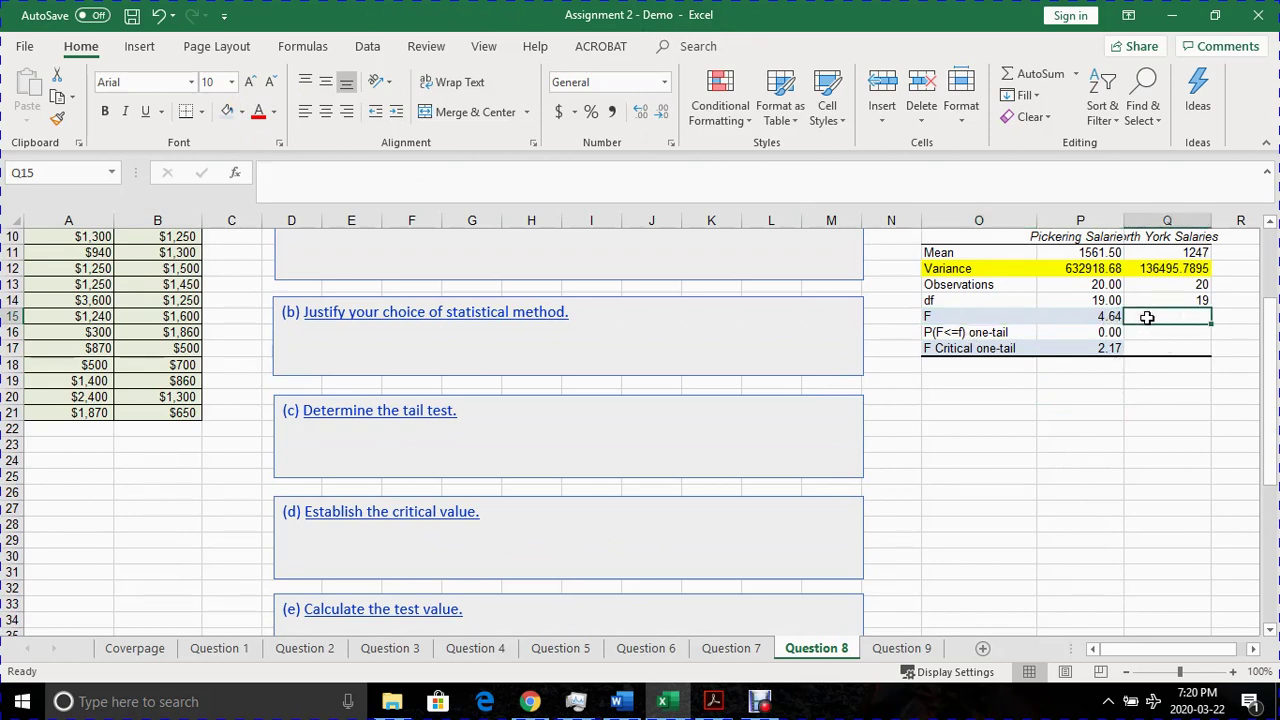
{"action": "type", "text": "Test Value"}
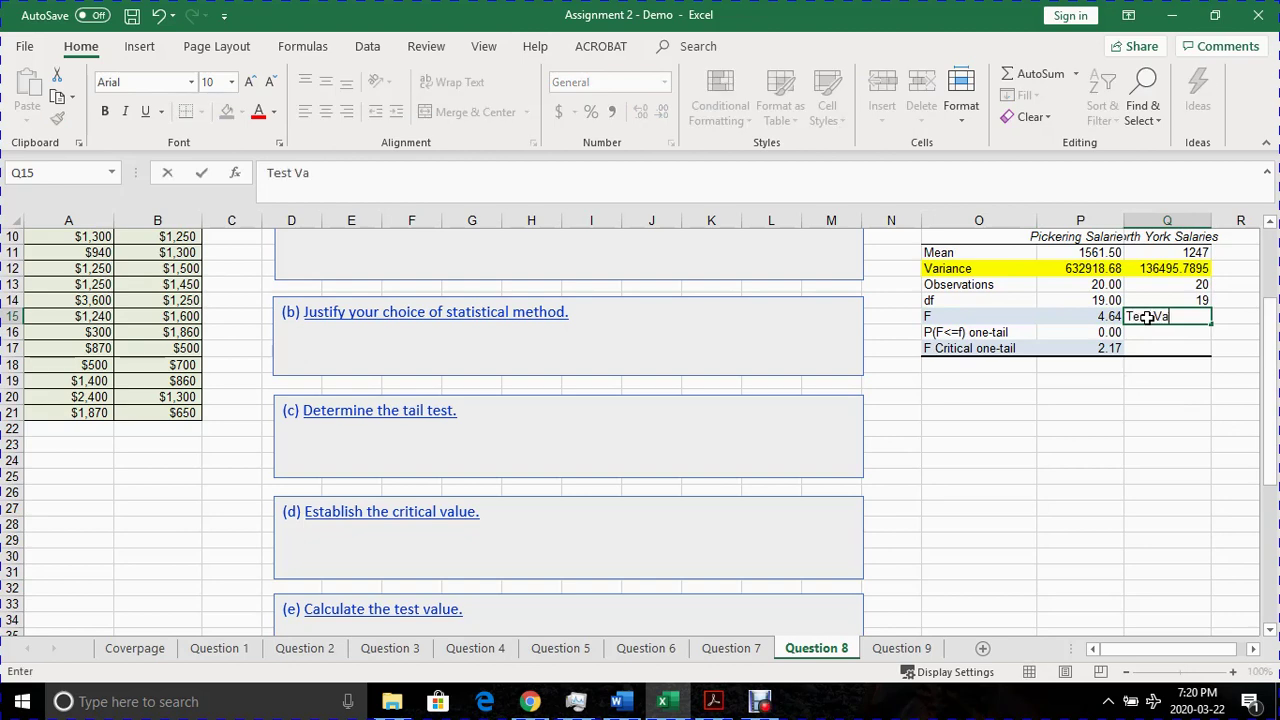
{"action": "left_click", "coordinate": [1160, 476]}
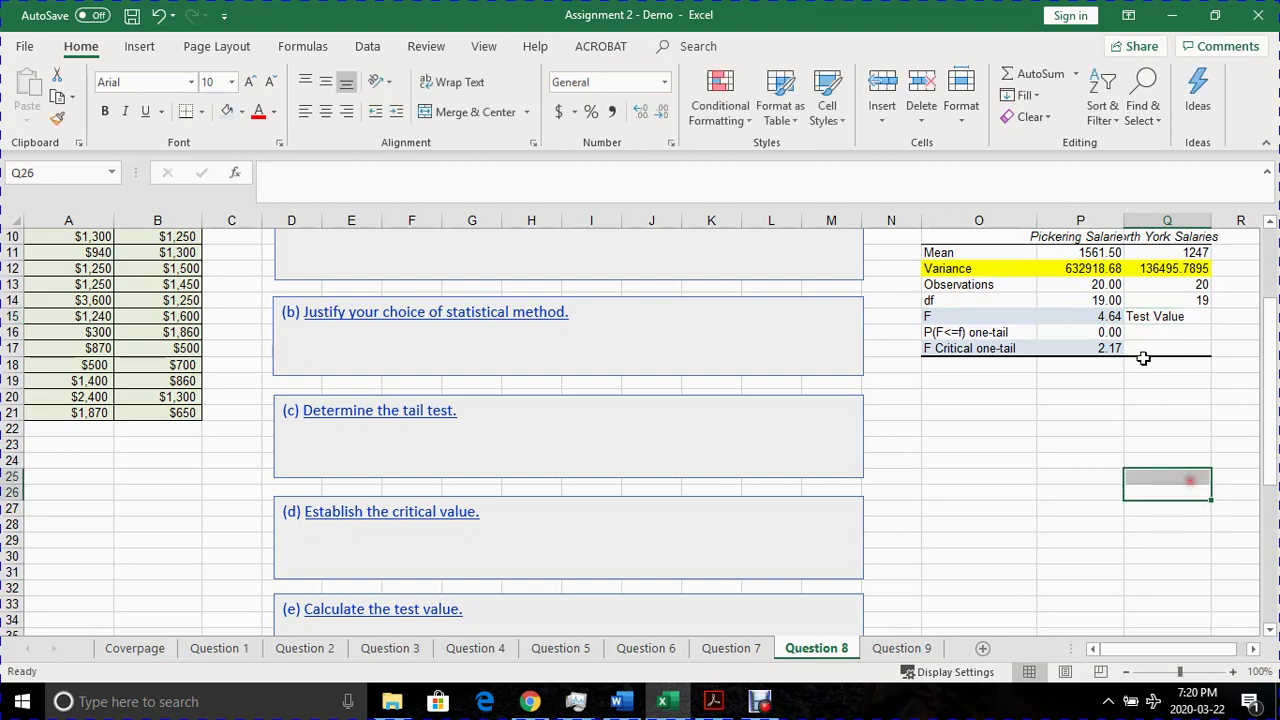
{"action": "left_click", "coordinate": [1140, 345]}
{"action": "type", "text": "Criti"}
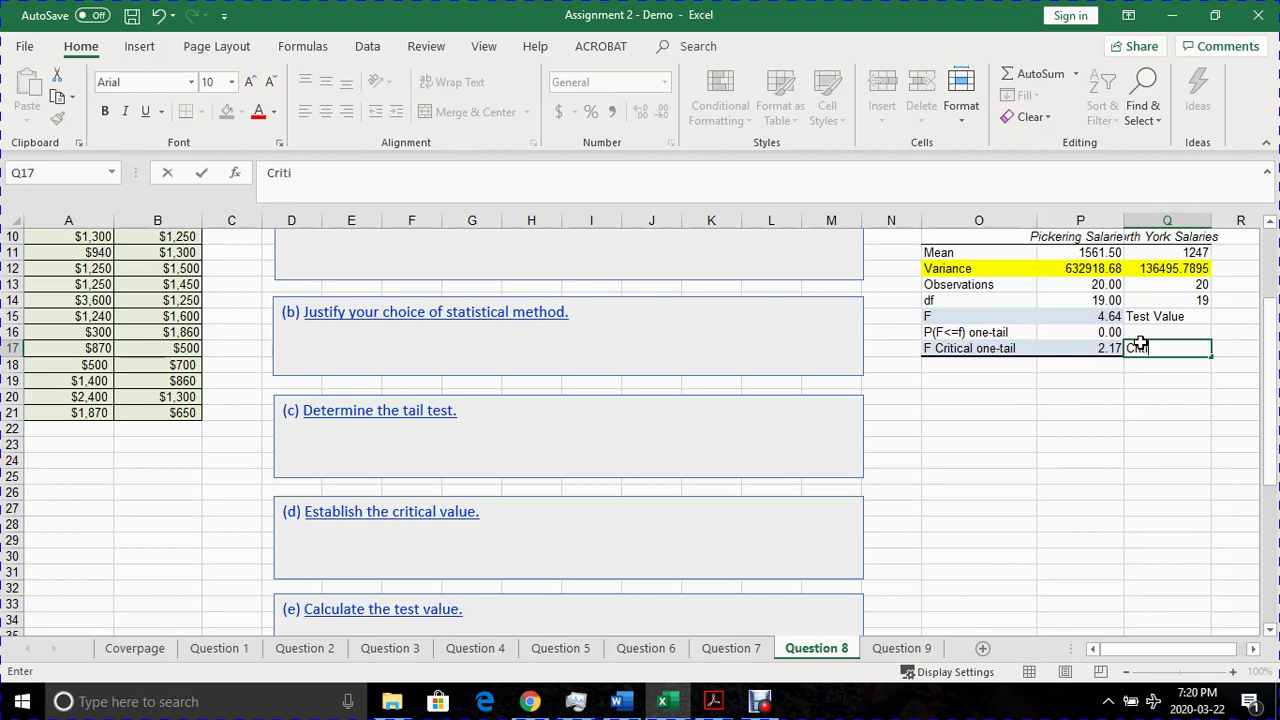
{"action": "type", "text": "cal Value"}
{"action": "left_click", "coordinate": [1195, 428]}
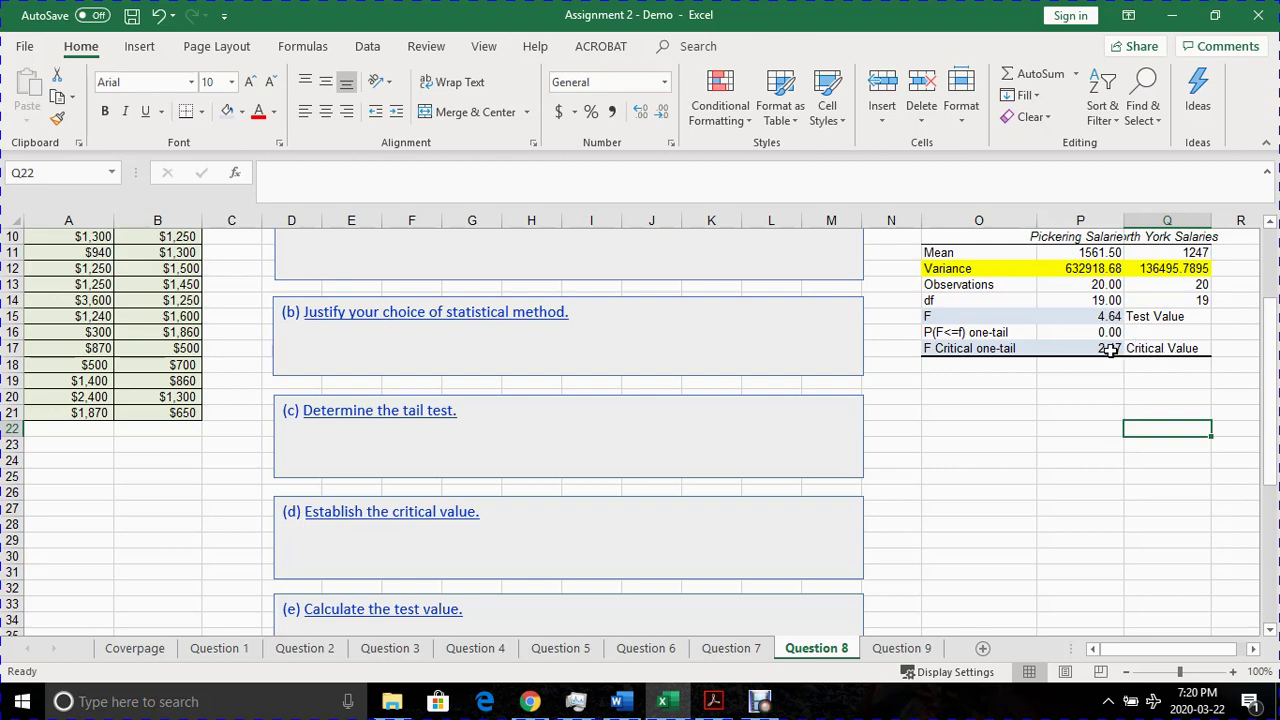
Review the decision box in part (f) and compare the test value with the critical value in the F-test output
{"action": "left_click", "coordinate": [1076, 392]}
{"action": "scroll", "coordinate": [706, 346], "scroll_direction": "down", "scroll_amount": 2}
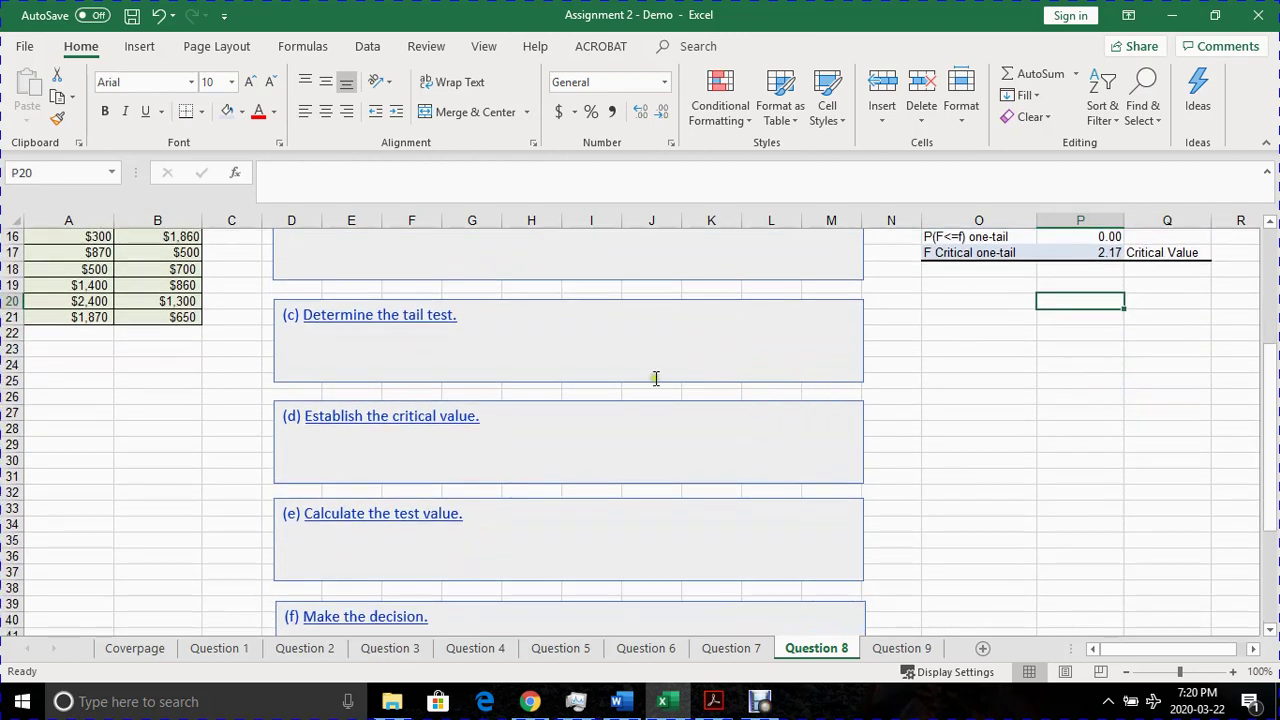
{"action": "scroll", "coordinate": [548, 609], "scroll_direction": "down", "scroll_amount": 1}
{"action": "left_click", "coordinate": [348, 590]}
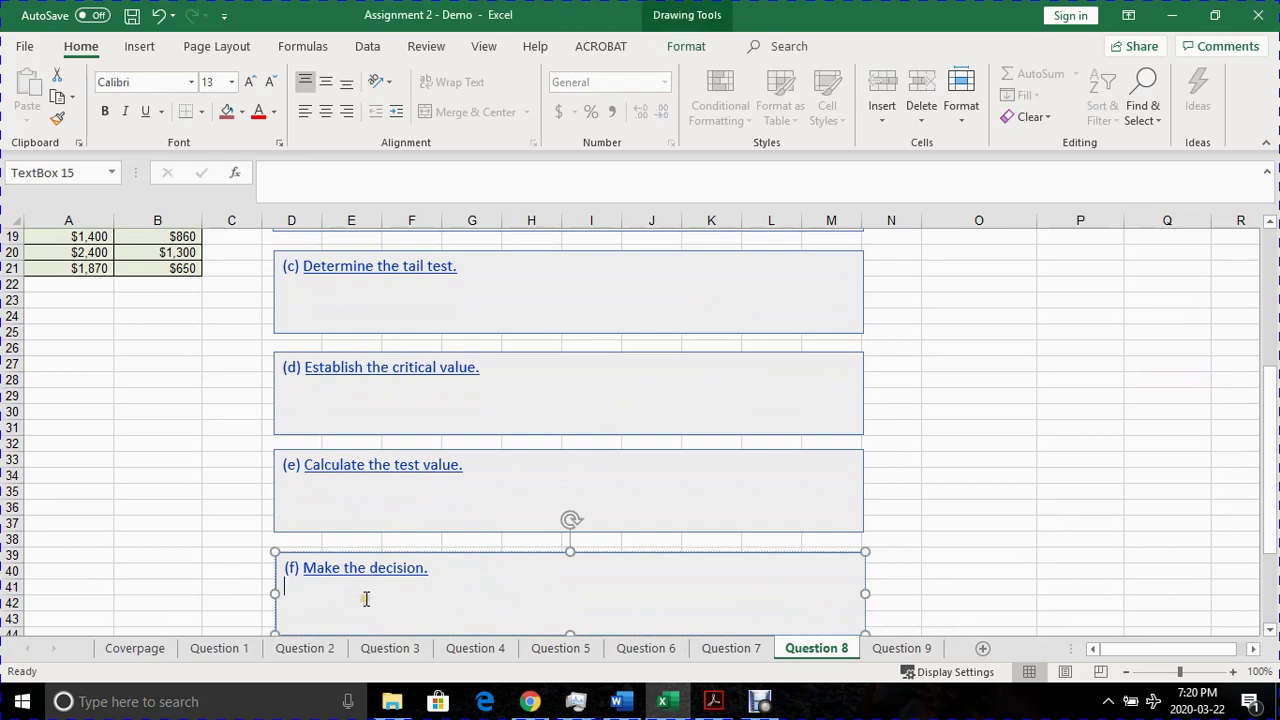
{"action": "scroll", "coordinate": [986, 589], "scroll_direction": "up", "scroll_amount": 3}
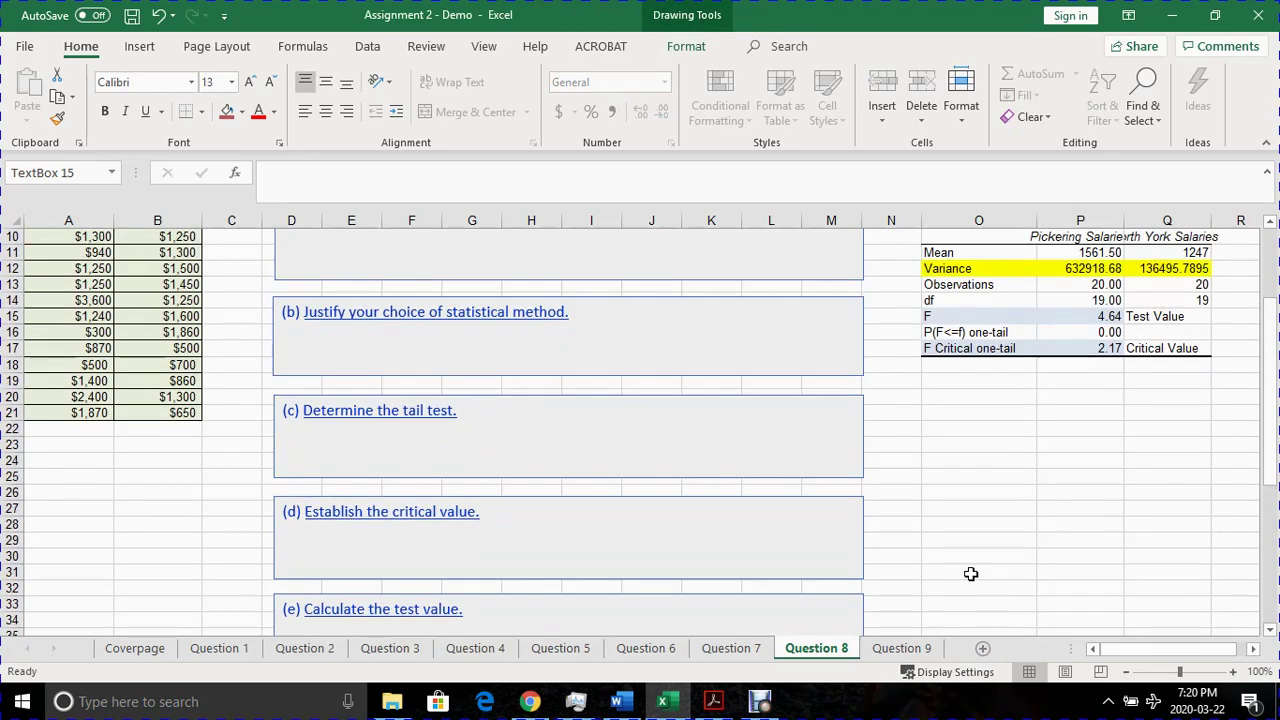
{"action": "scroll", "coordinate": [520, 466], "scroll_direction": "down", "scroll_amount": 3}
{"action": "scroll", "coordinate": [1063, 477], "scroll_direction": "up", "scroll_amount": 2}
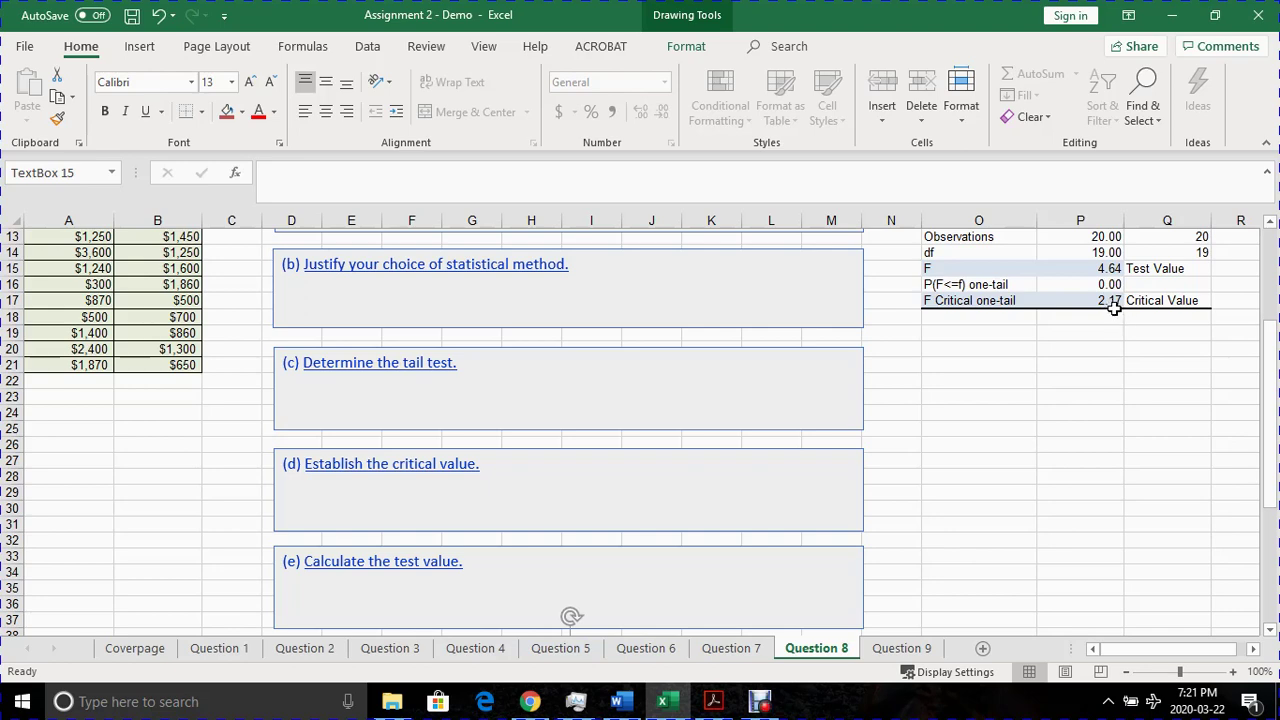
{"action": "scroll", "coordinate": [1124, 316], "scroll_direction": "up", "scroll_amount": 1}
{"action": "scroll", "coordinate": [1136, 371], "scroll_direction": "up", "scroll_amount": 1}
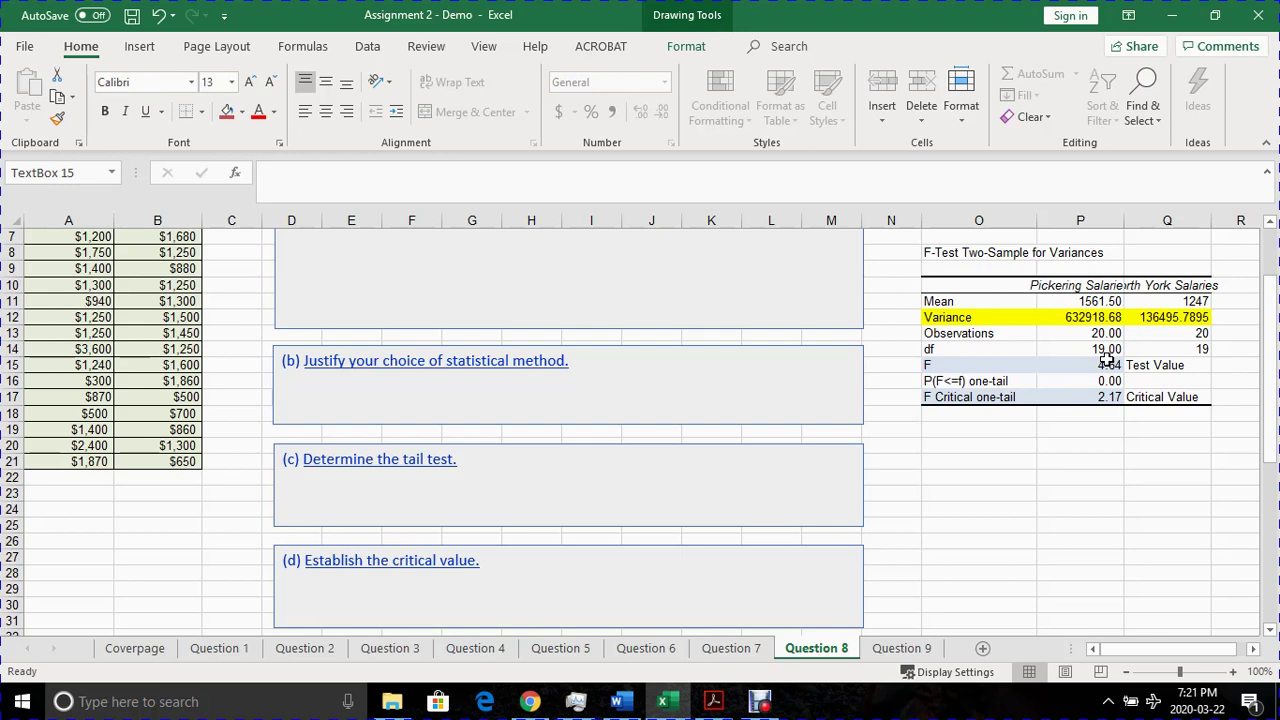
{"action": "scroll", "coordinate": [88, 340], "scroll_direction": "up", "scroll_amount": 2}
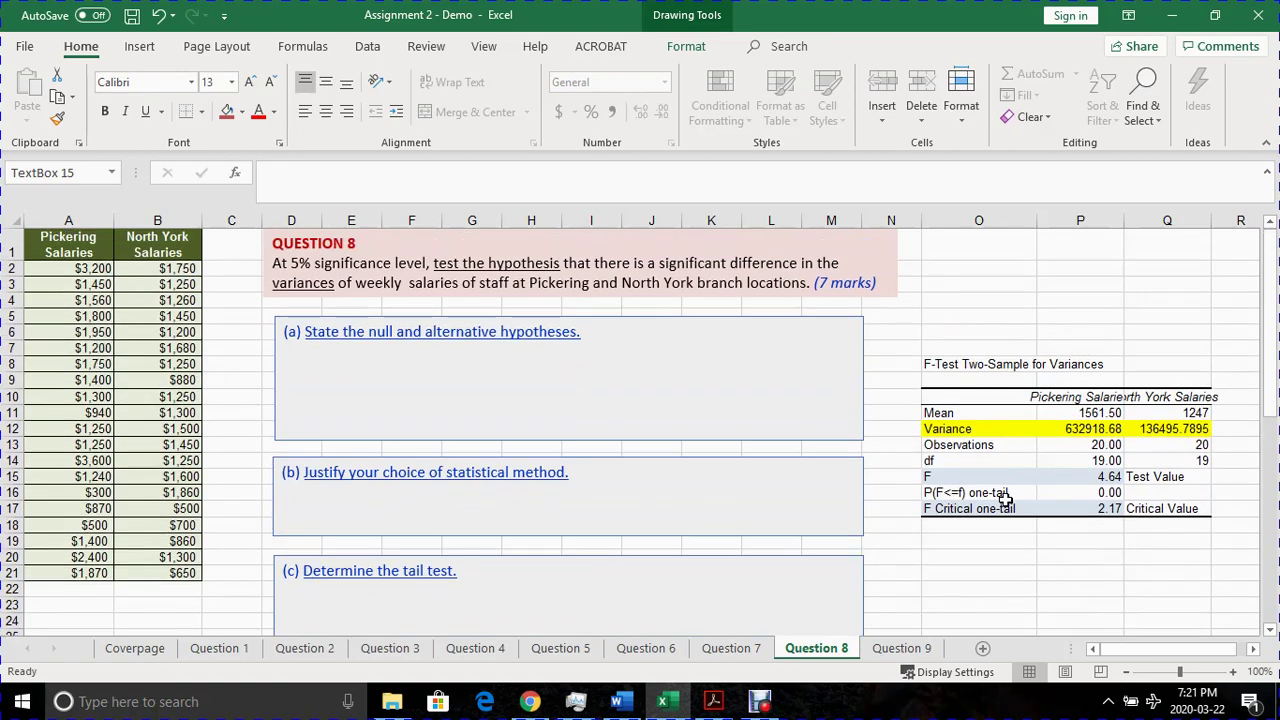
Review part (g) on interpreting the p-value and find the P(F<=f) one-tail row in the F-test output
{"action": "scroll", "coordinate": [1014, 495], "scroll_direction": "down", "scroll_amount": 1}
{"action": "scroll", "coordinate": [1010, 460], "scroll_direction": "down", "scroll_amount": 4}
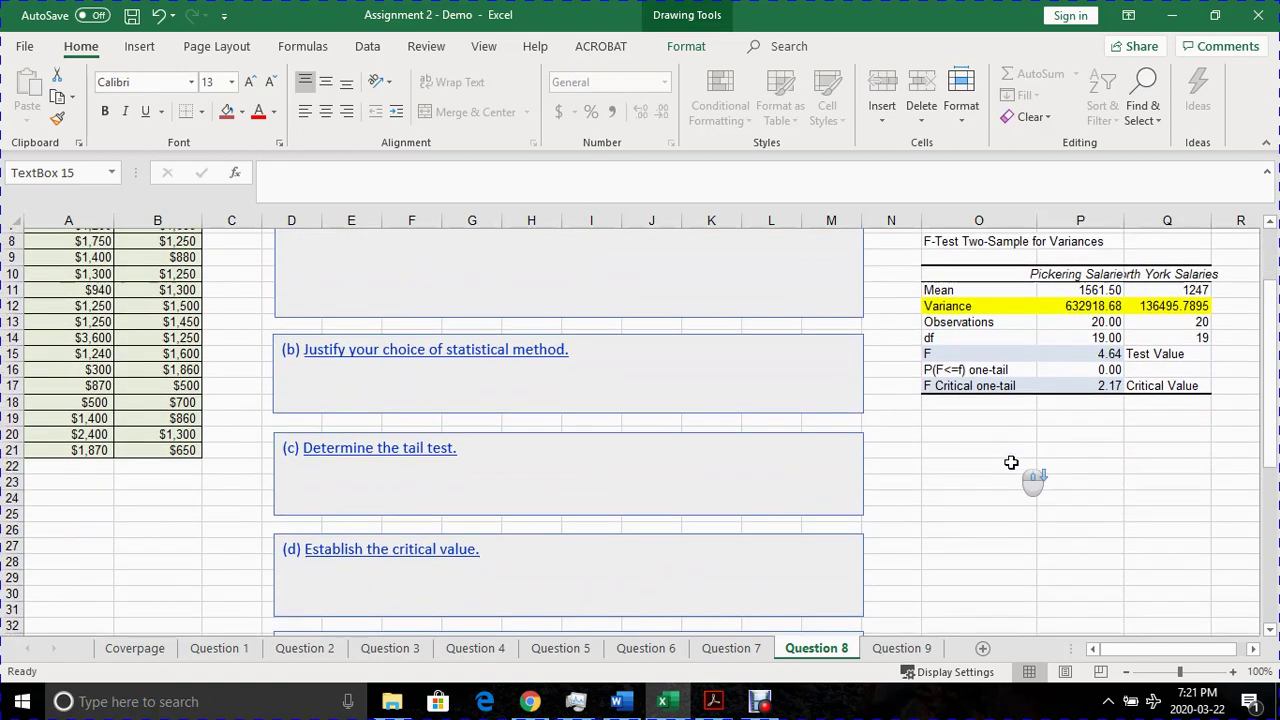
{"action": "scroll", "coordinate": [702, 486], "scroll_direction": "down", "scroll_amount": 2}
{"action": "scroll", "coordinate": [1100, 480], "scroll_direction": "down", "scroll_amount": 2}
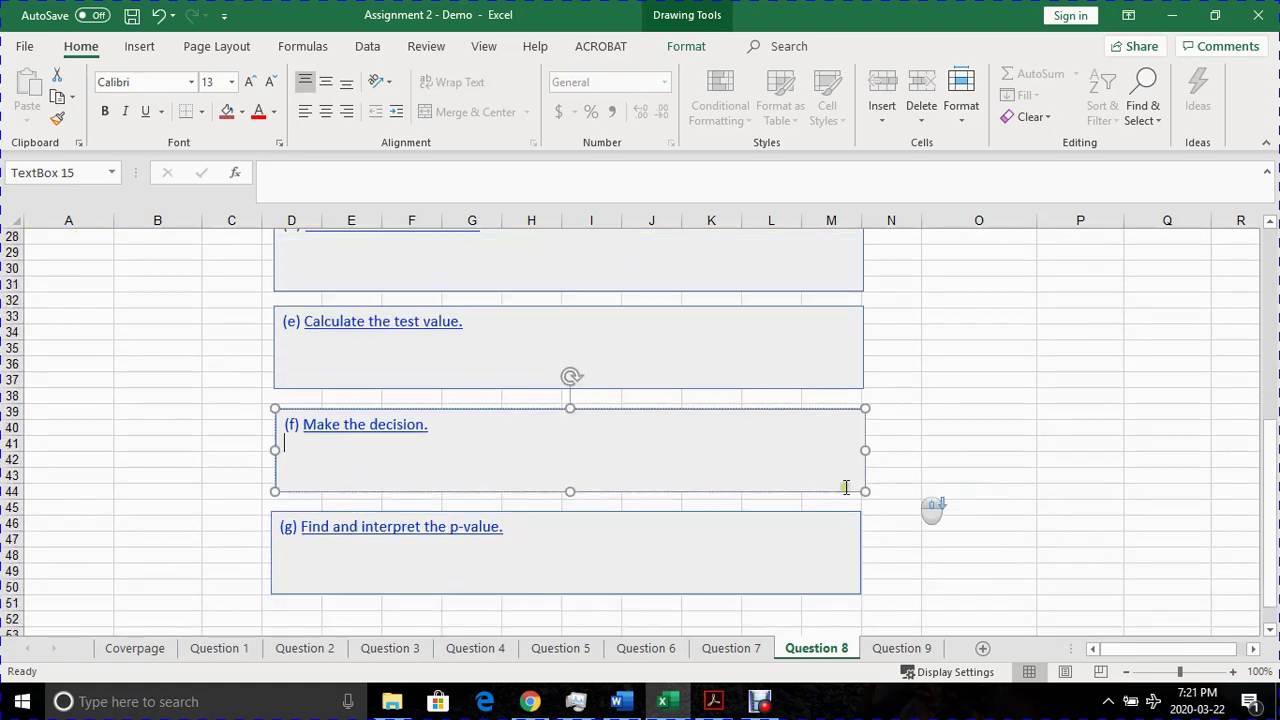
{"action": "left_click", "coordinate": [314, 562]}
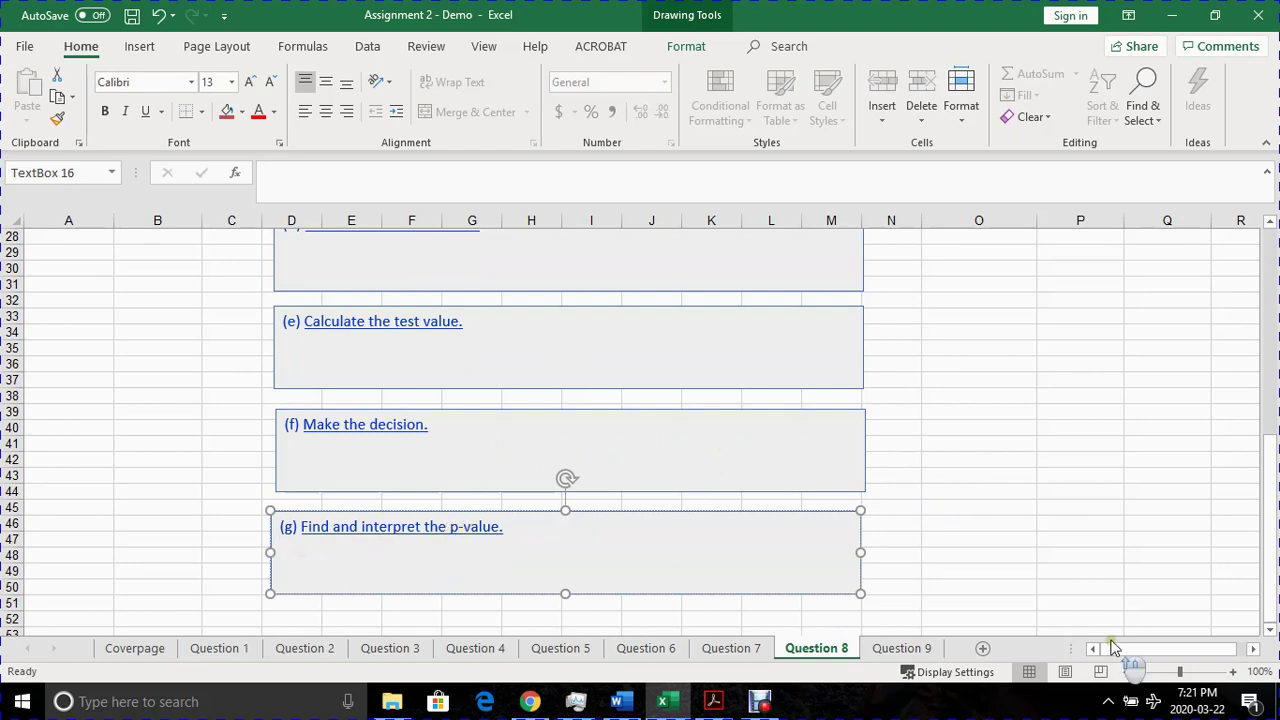
{"action": "scroll", "coordinate": [1110, 580], "scroll_direction": "up", "scroll_amount": 8}
{"action": "left_click", "coordinate": [1010, 505]}
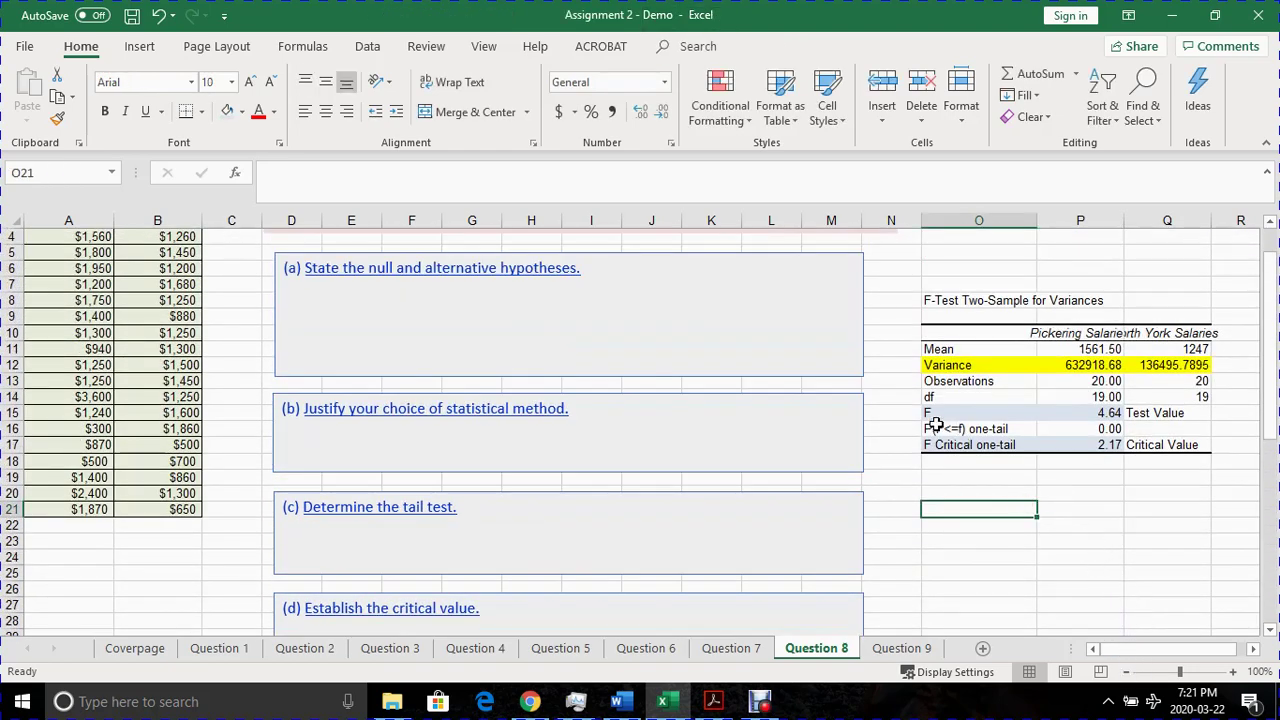
Highlight the P(F<=f) one-tail row of the F-test output, O16:P16, with a light tan fill
{"action": "left_click_drag", "start_coordinate": [942, 428], "coordinate": [1100, 428]}
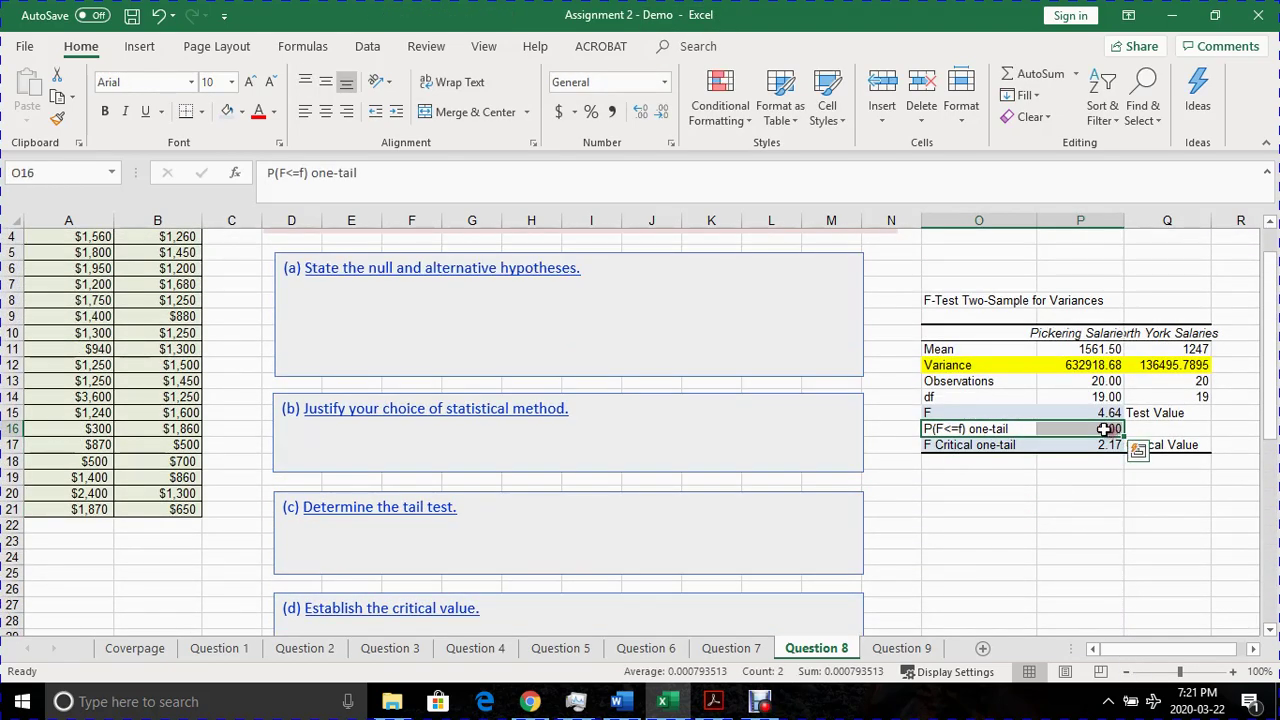
{"action": "left_click", "coordinate": [248, 118]}
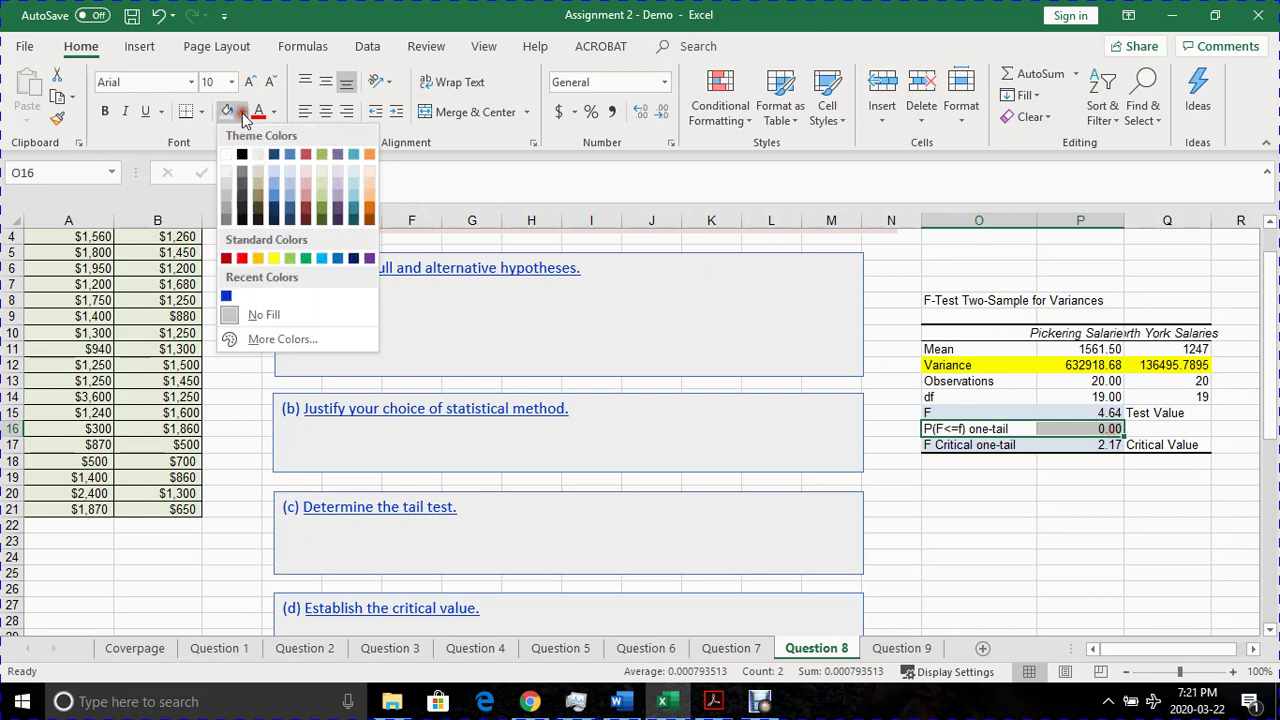
{"action": "left_click", "coordinate": [262, 172]}
{"action": "left_click", "coordinate": [1010, 542]}
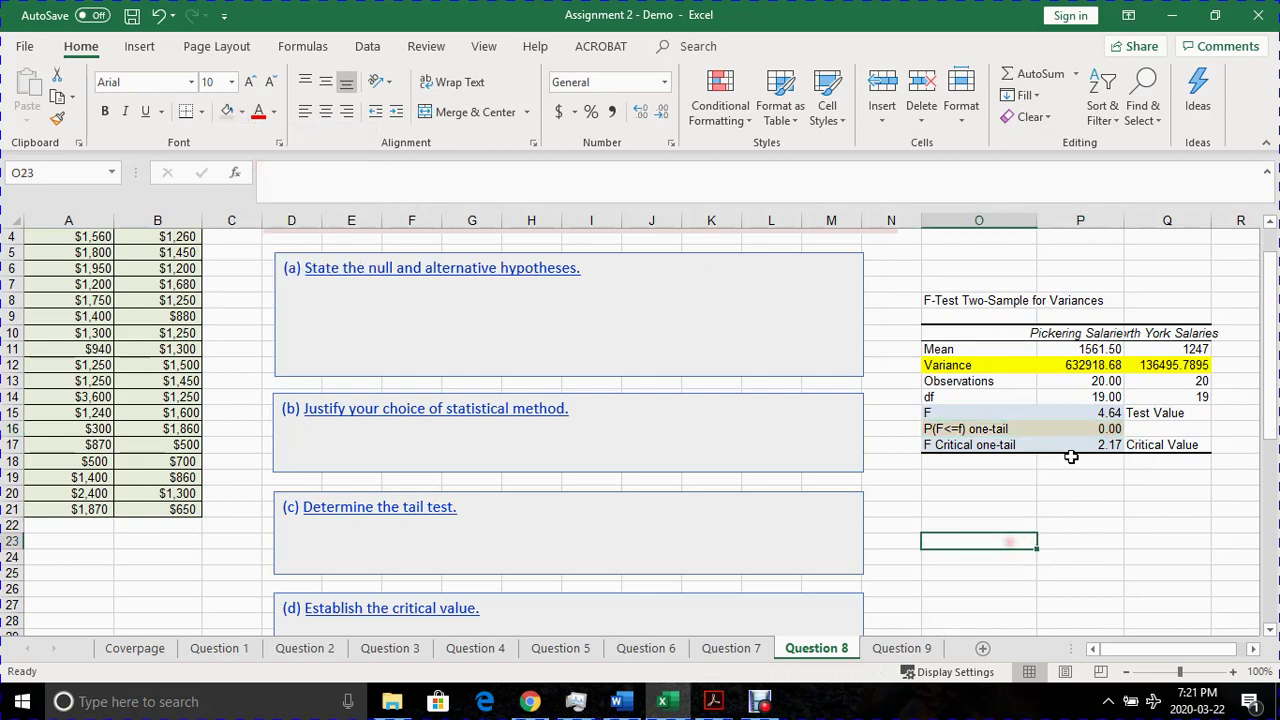
Show the one-tail p-value in P16 with five decimal places
{"action": "left_click", "coordinate": [1097, 429]}
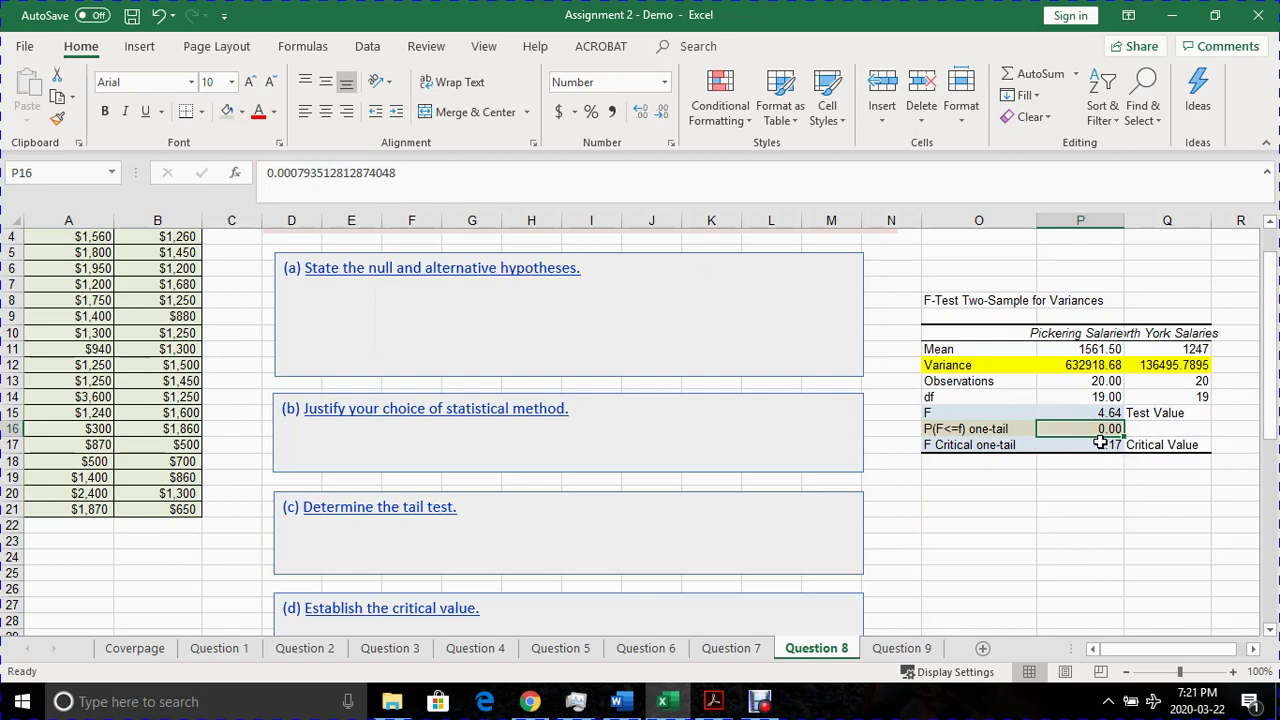
{"action": "left_click", "coordinate": [638, 115]}
{"action": "left_click", "coordinate": [638, 115]}
{"action": "left_click", "coordinate": [638, 115]}
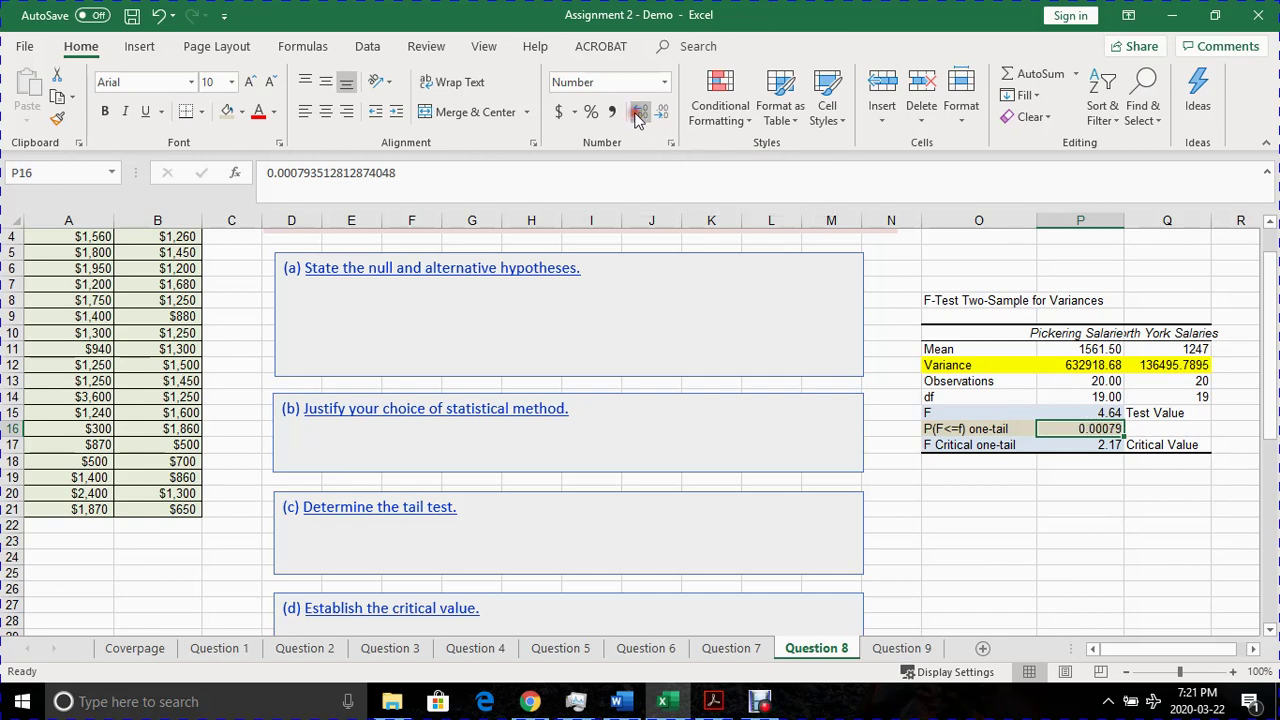
{"action": "left_click", "coordinate": [1058, 505]}
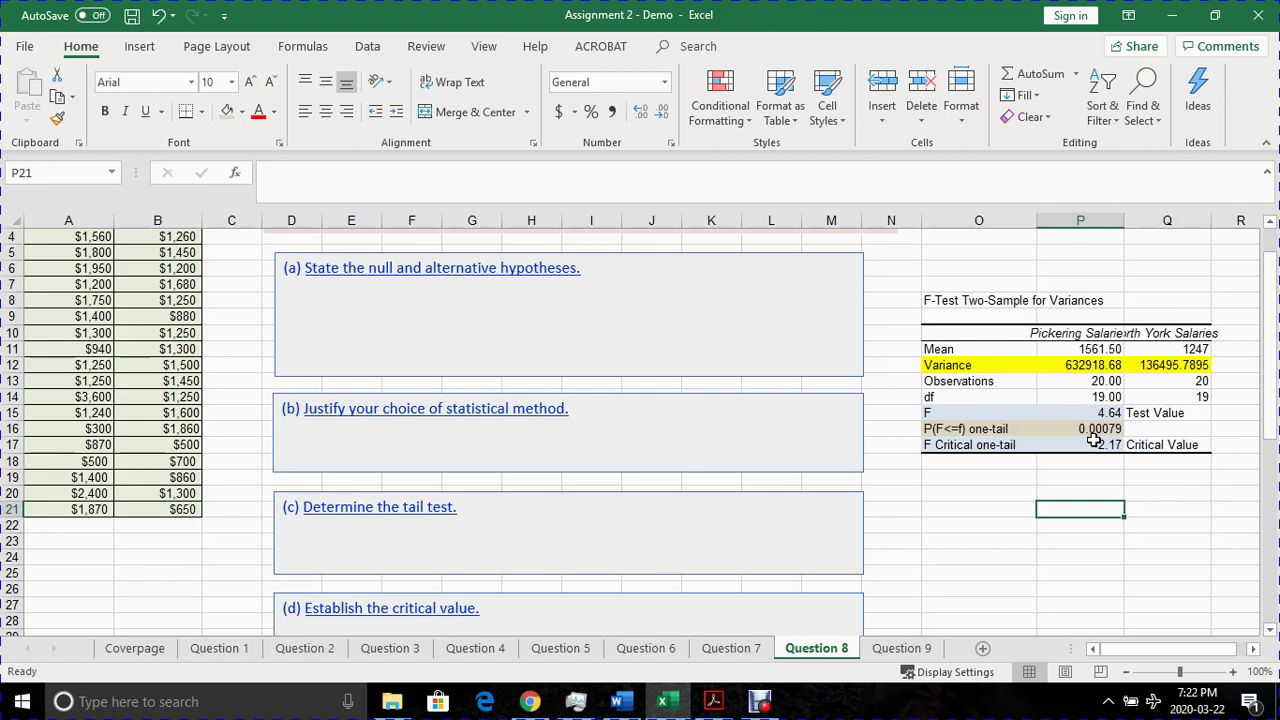
Review the answer boxes through part (g) on the p-value and check them against the Question 8 statement and F-test output
{"action": "scroll", "coordinate": [1114, 441], "scroll_direction": "down", "scroll_amount": 1}
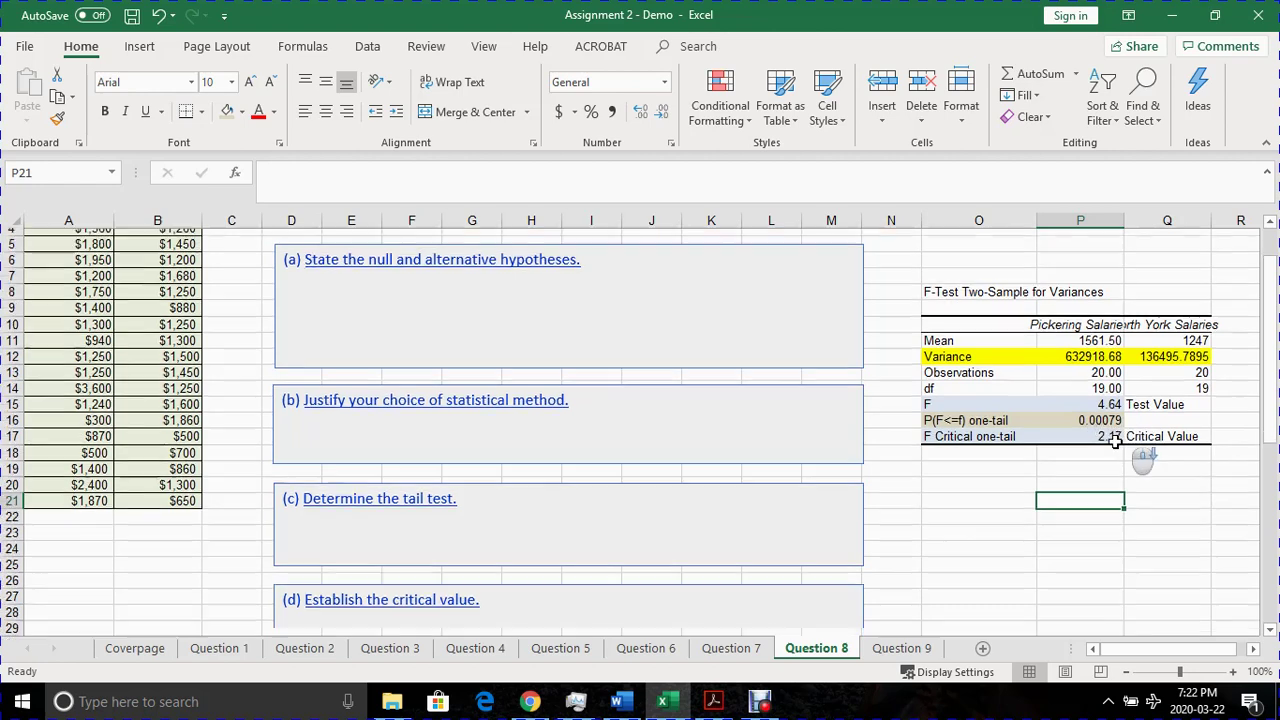
{"action": "scroll", "coordinate": [1114, 441], "scroll_direction": "down", "scroll_amount": 5}
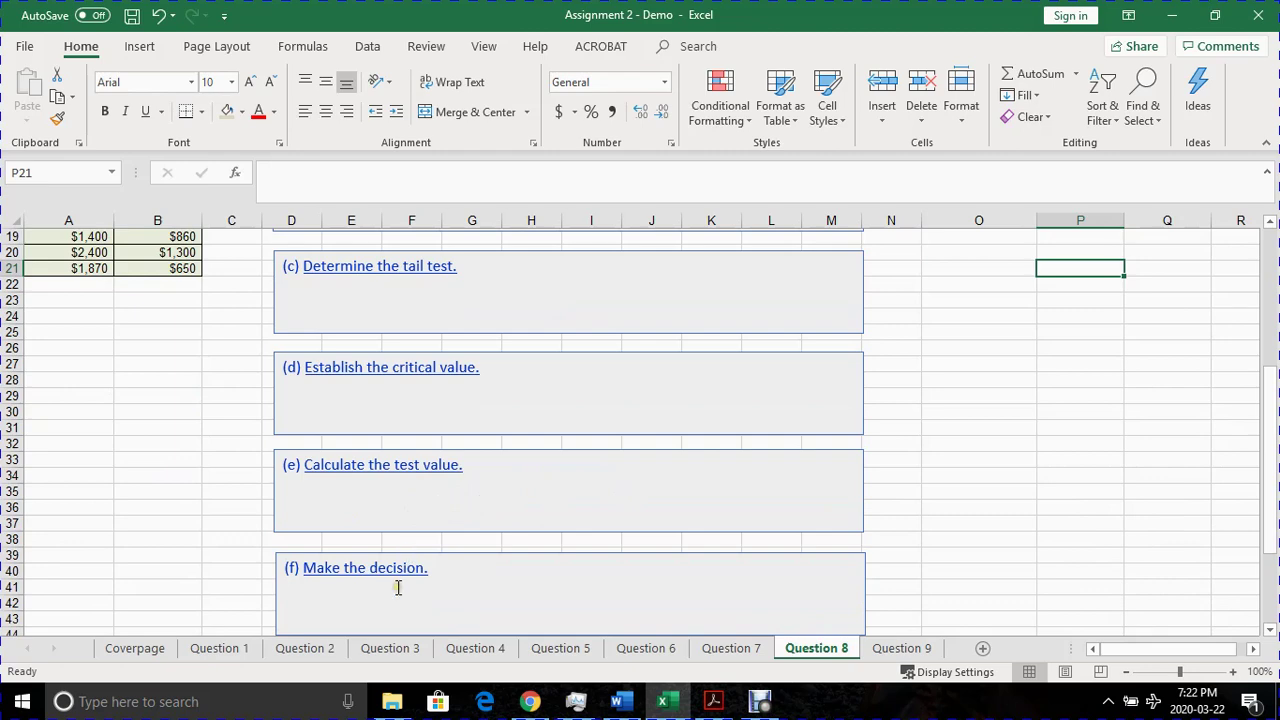
{"action": "scroll", "coordinate": [397, 588], "scroll_direction": "down", "scroll_amount": 3}
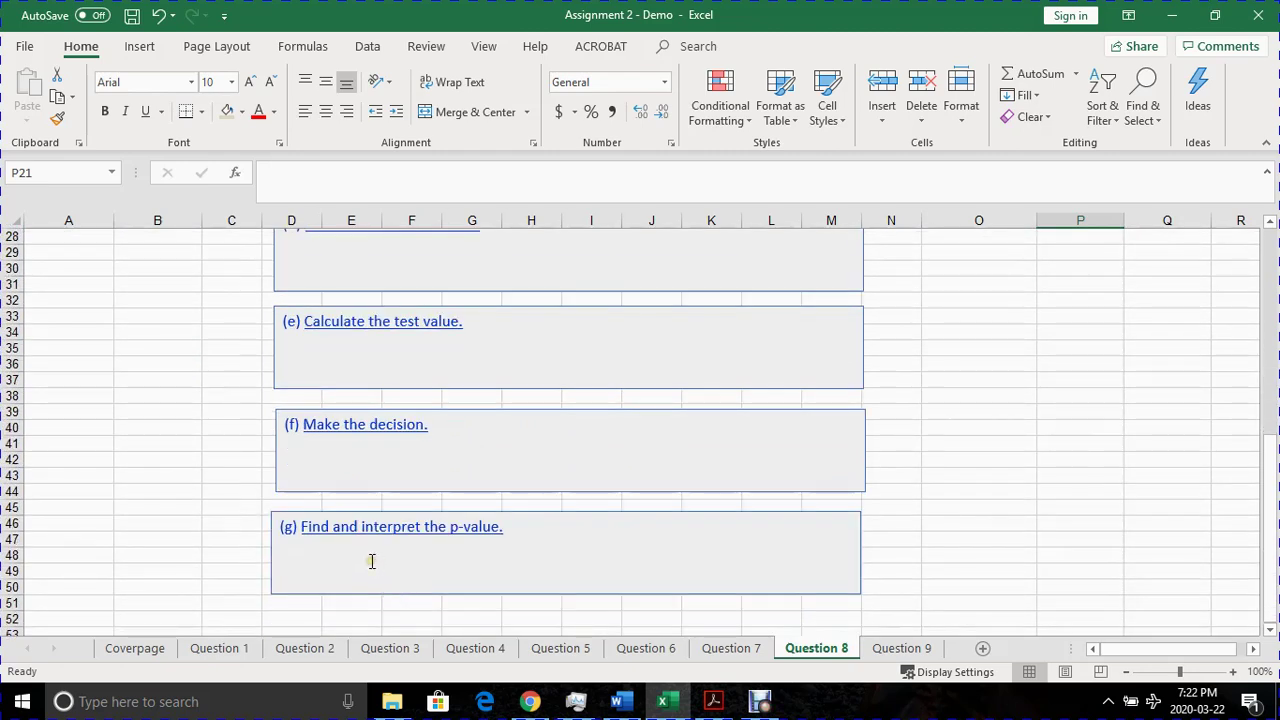
{"action": "scroll", "coordinate": [383, 571], "scroll_direction": "up", "scroll_amount": 1}
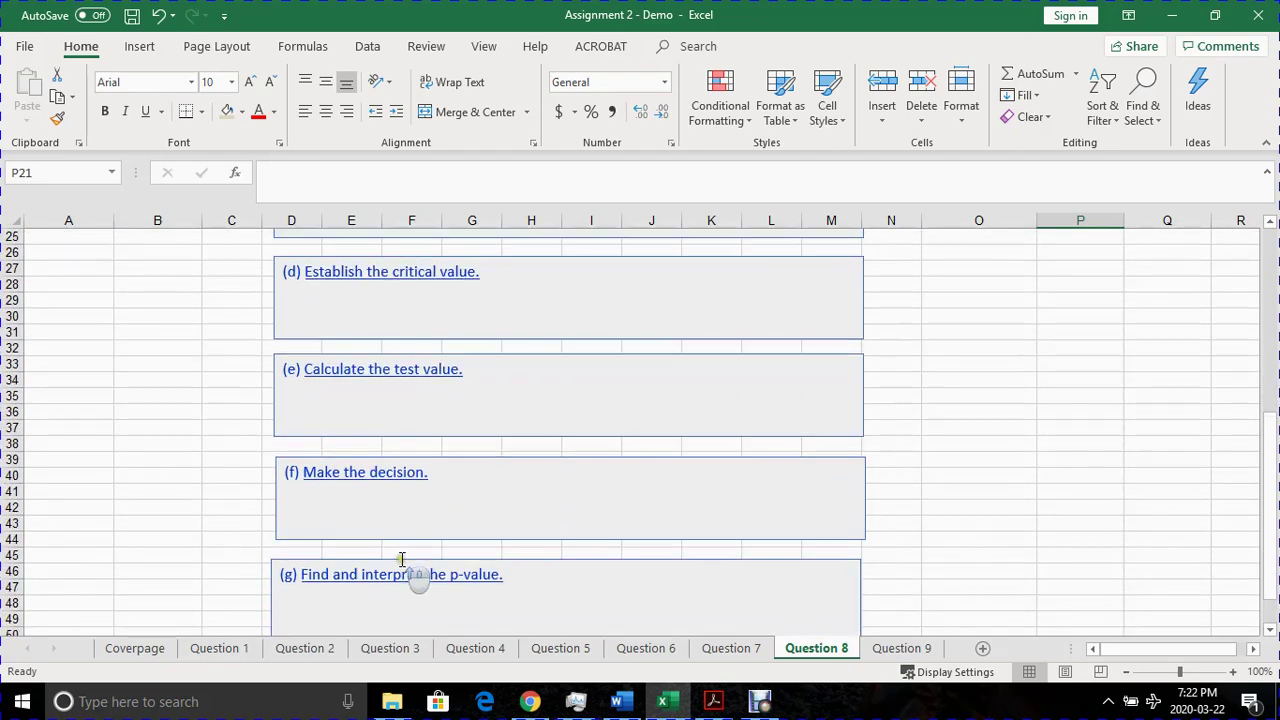
{"action": "scroll", "coordinate": [459, 587], "scroll_direction": "up", "scroll_amount": 8}
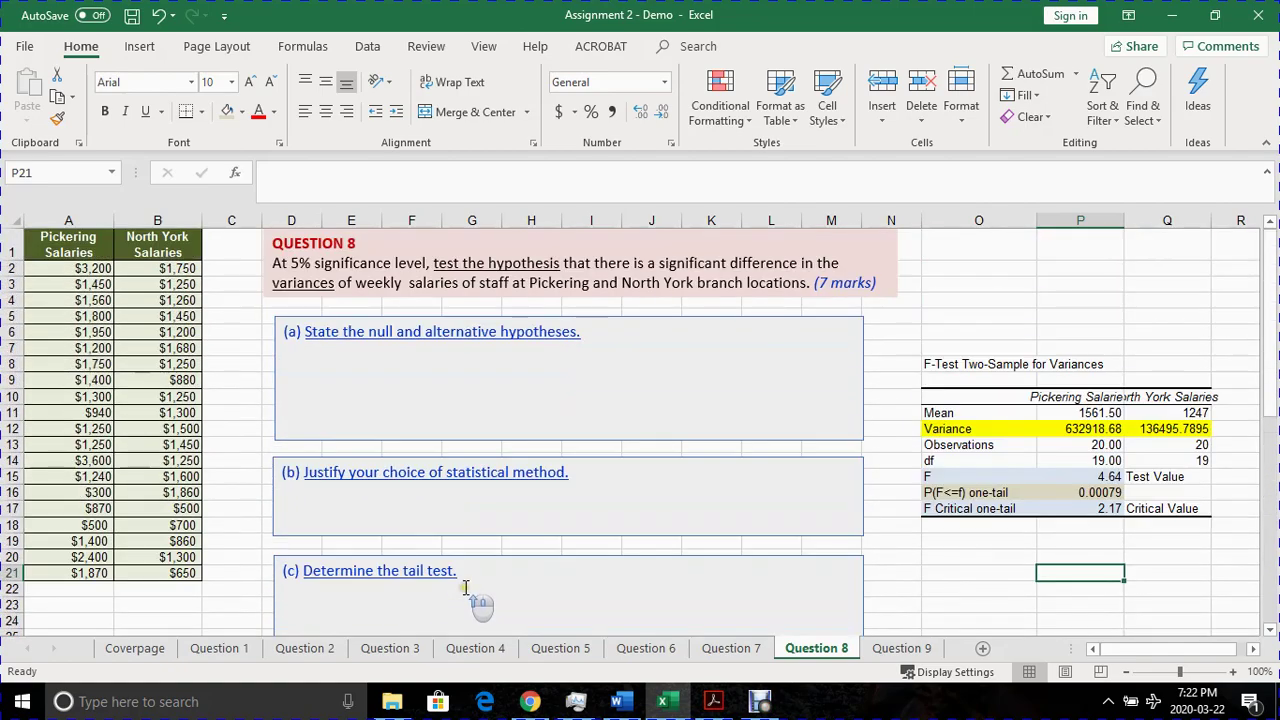
{"action": "scroll", "coordinate": [462, 591], "scroll_direction": "down", "scroll_amount": 9}
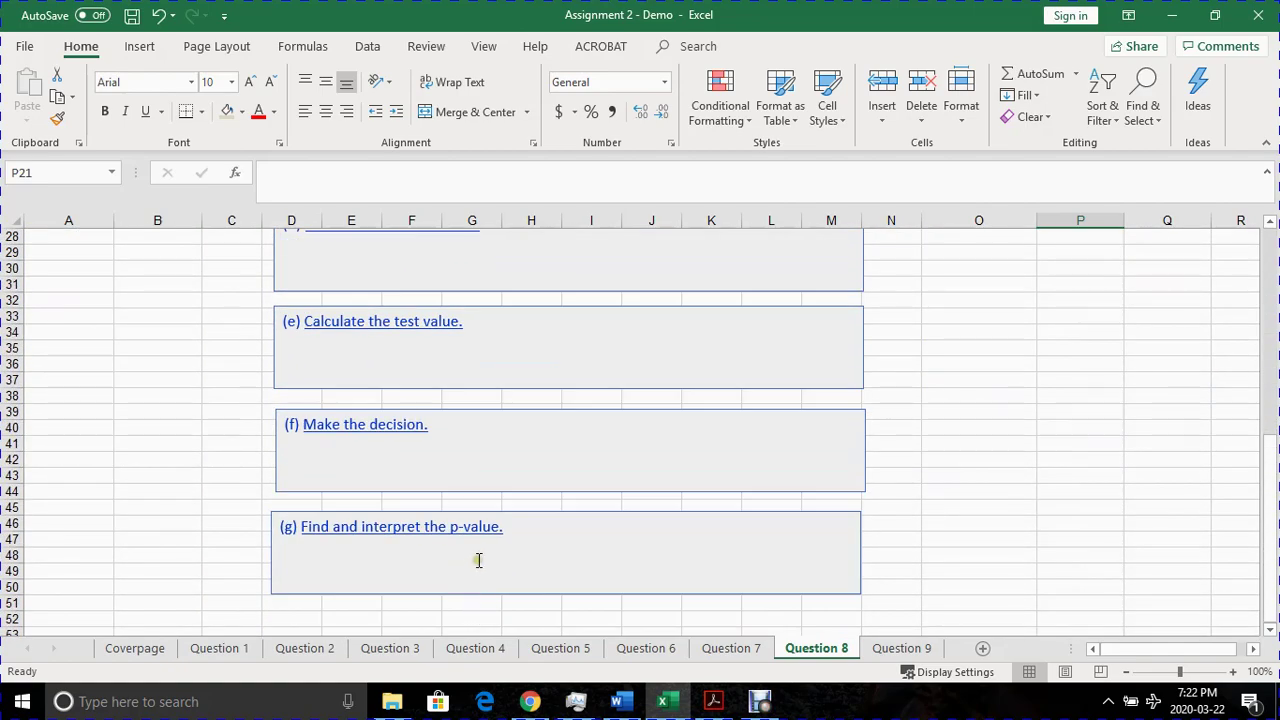
{"action": "scroll", "coordinate": [480, 562], "scroll_direction": "up", "scroll_amount": 3}
{"action": "scroll", "coordinate": [969, 469], "scroll_direction": "up", "scroll_amount": 4}
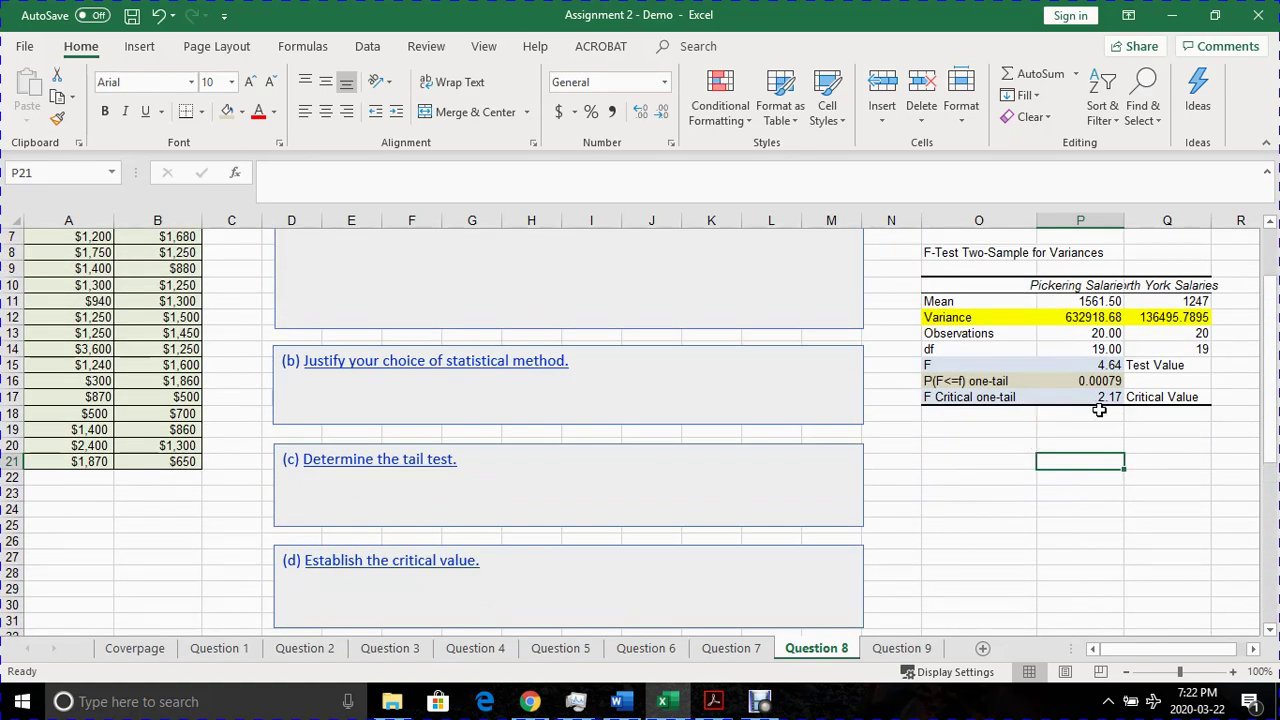
{"action": "scroll", "coordinate": [1120, 405], "scroll_direction": "up", "scroll_amount": 2}
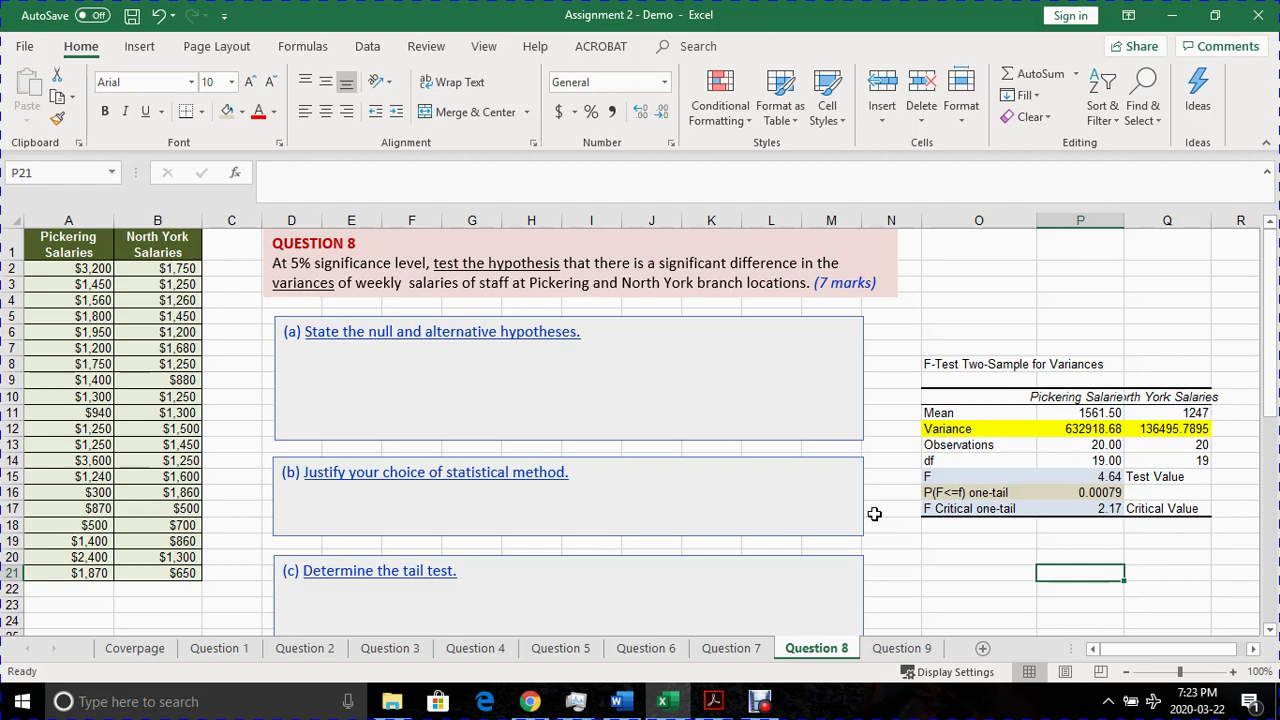
{"action": "scroll", "coordinate": [874, 515], "scroll_direction": "down", "scroll_amount": 1}
{"action": "scroll", "coordinate": [860, 512], "scroll_direction": "up", "scroll_amount": 1}
{"action": "scroll", "coordinate": [955, 580], "scroll_direction": "down", "scroll_amount": 1}
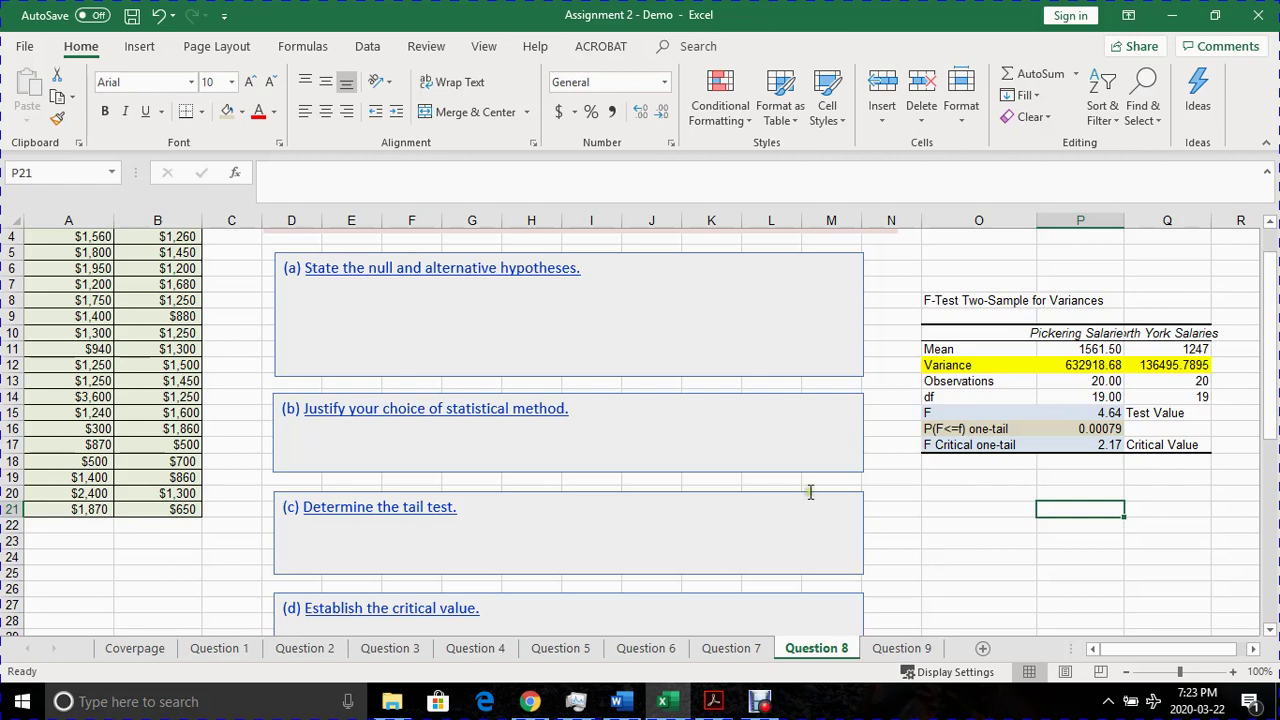
{"action": "scroll", "coordinate": [217, 277], "scroll_direction": "up", "scroll_amount": 1}
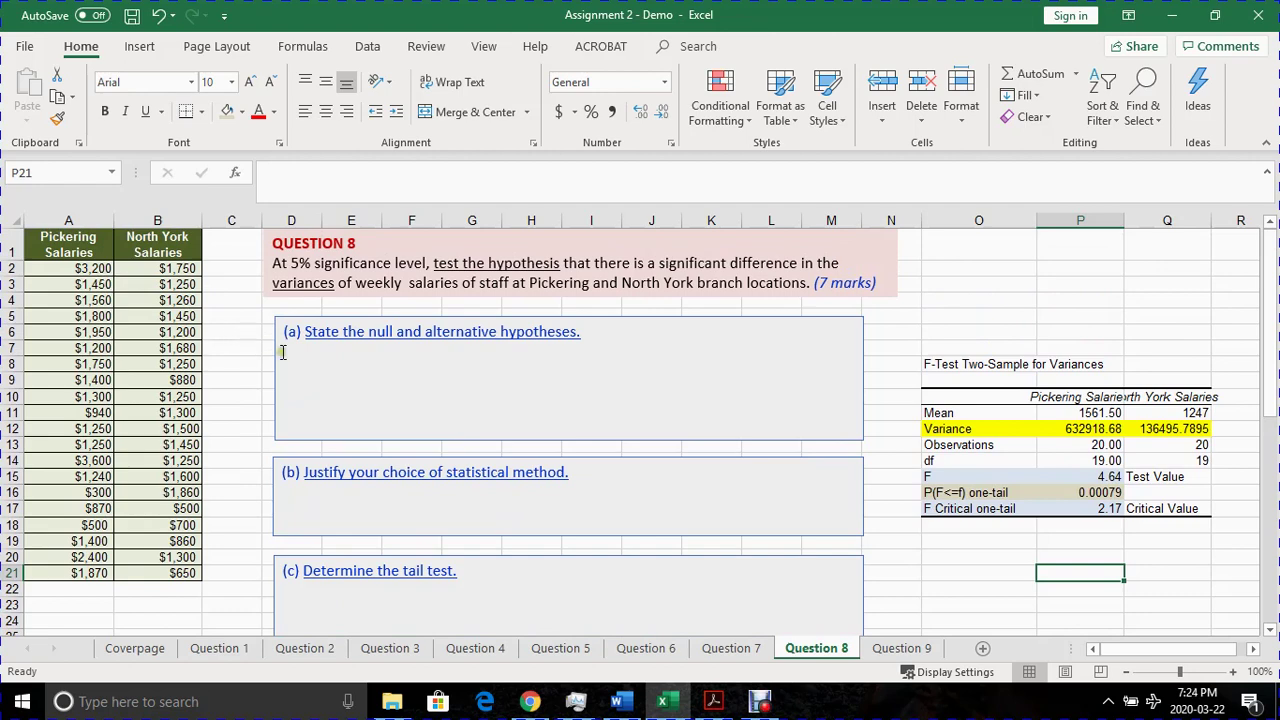
{"action": "left_click", "coordinate": [758, 703]}
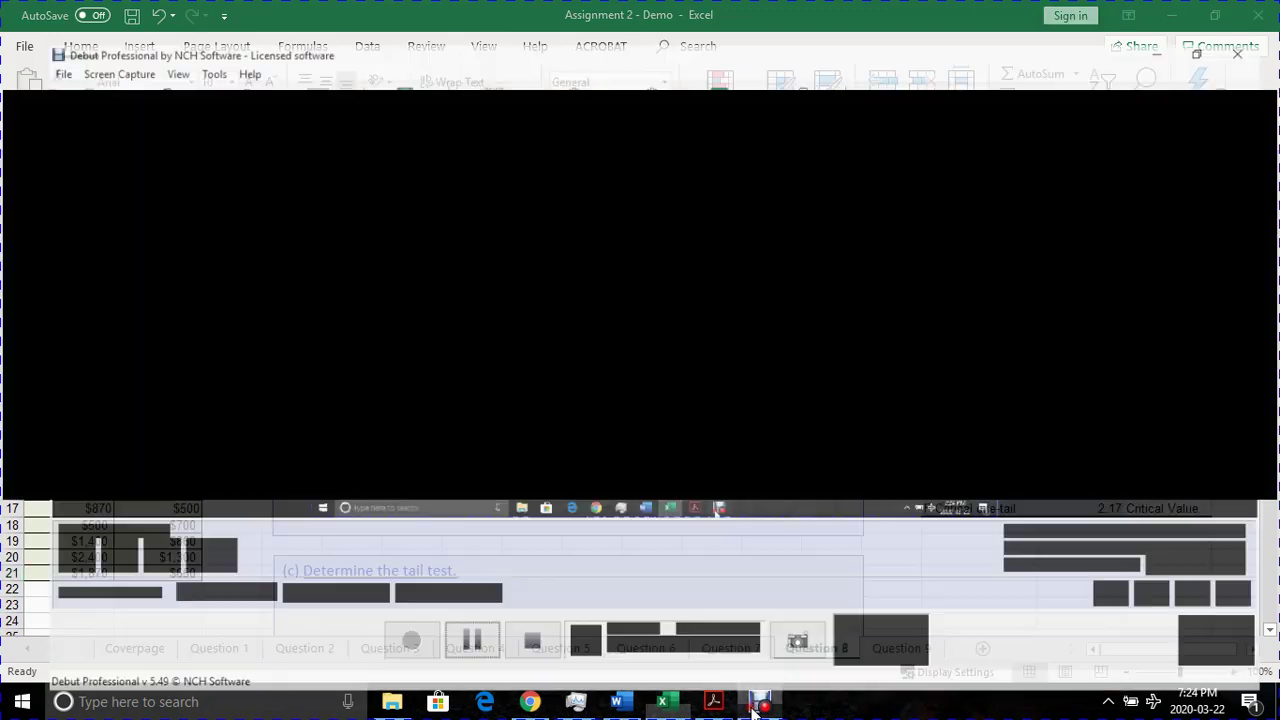